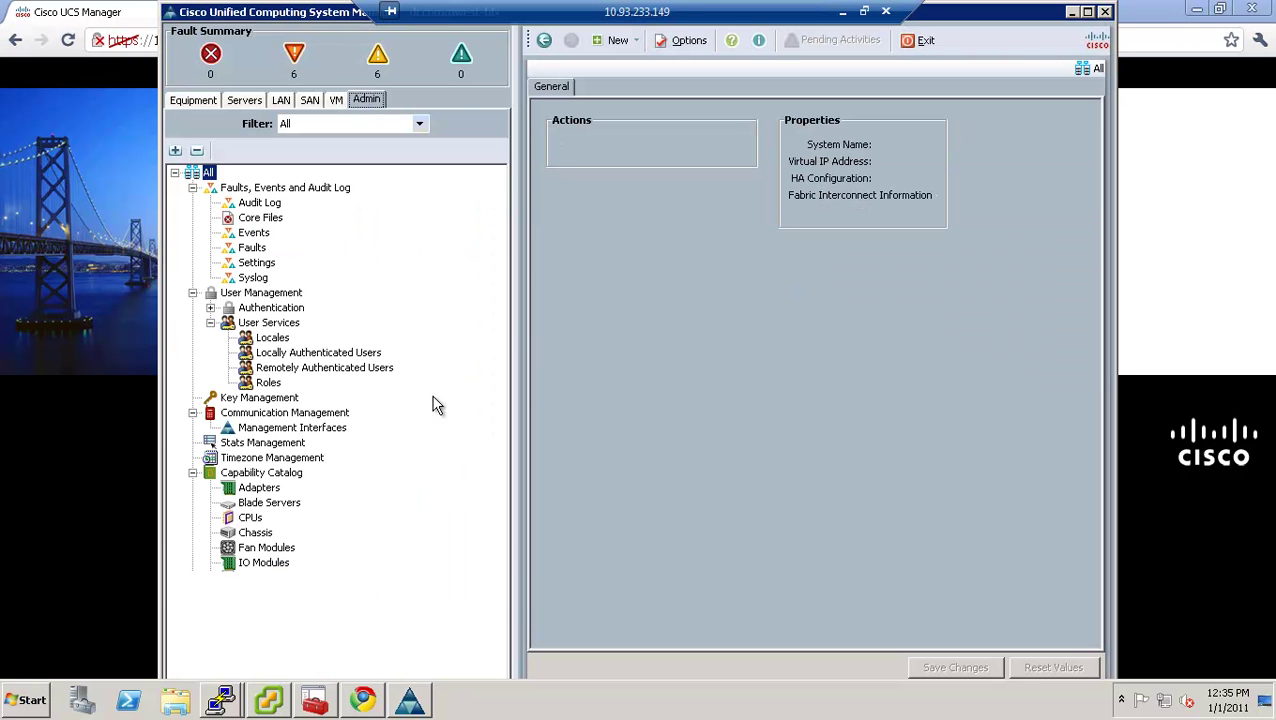
Maximize Cisco UCS Manager to show Fabric Interconnects A and B in the Equipment topology.
click(1088, 13)
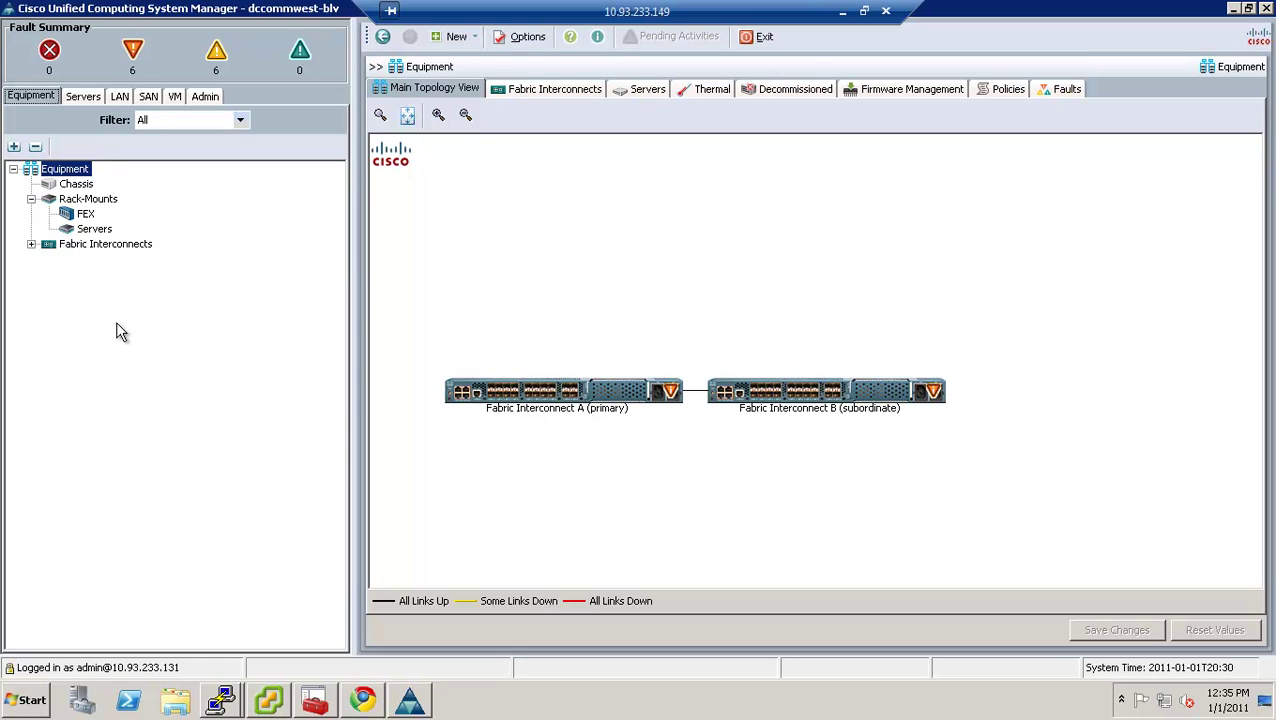
Expand both fabric interconnects, then set chassis discovery to 4-link and power redundancy to grid.
click(31, 245)
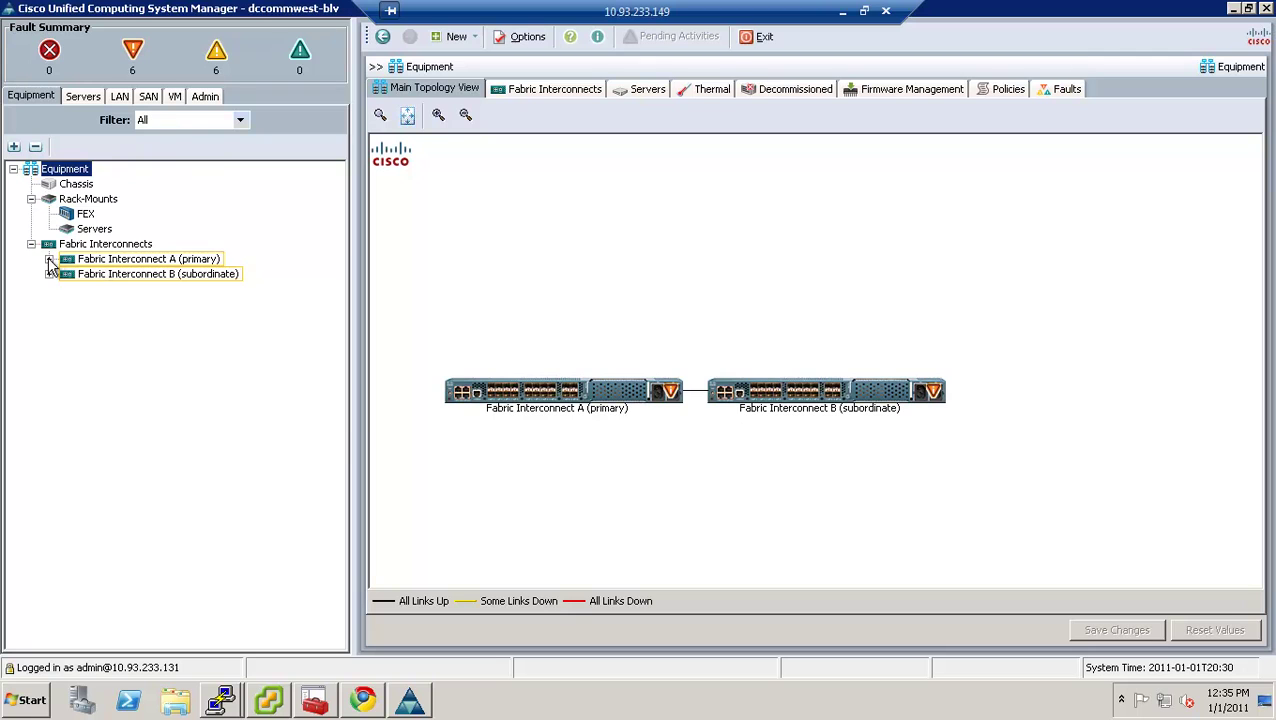
click(48, 259)
click(48, 334)
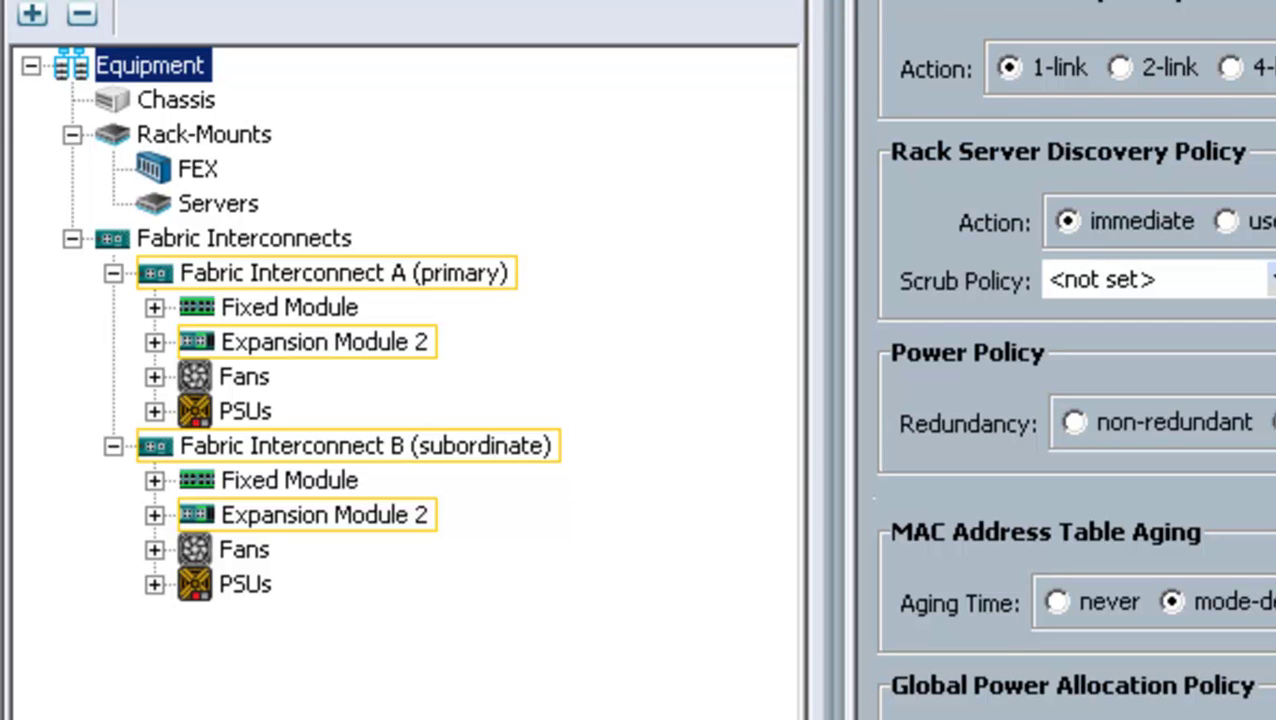
click(1232, 77)
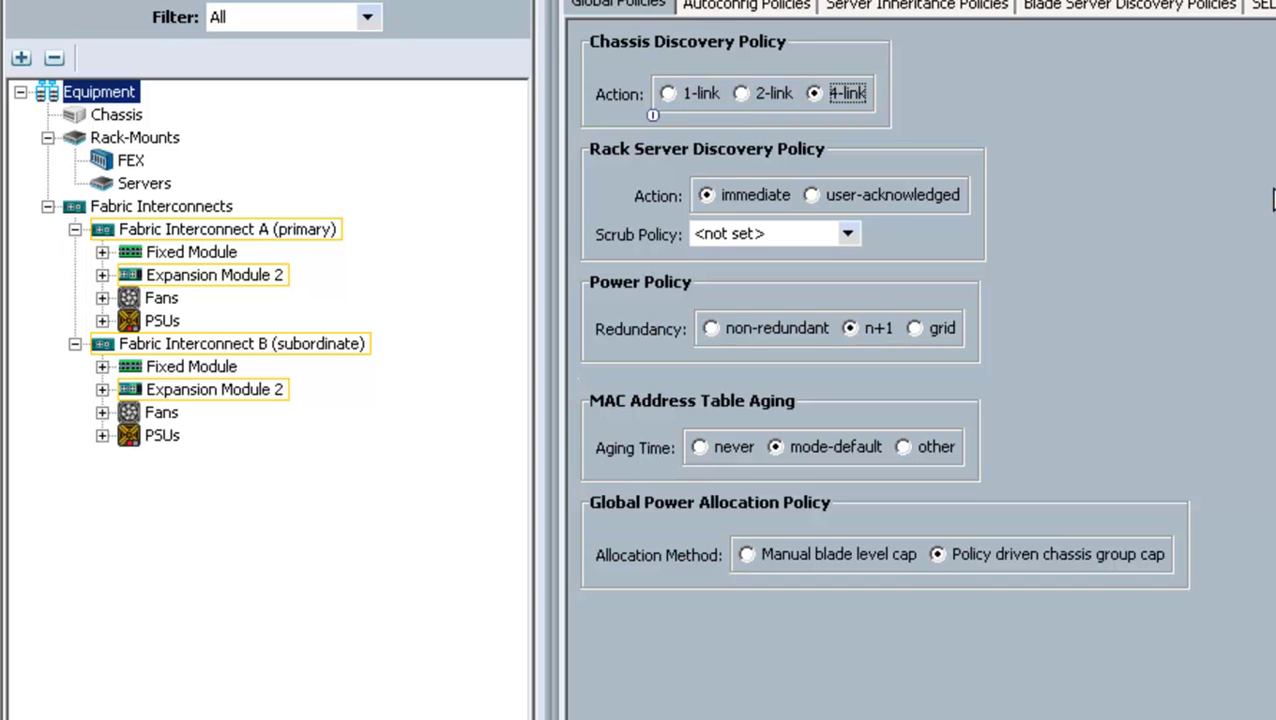
click(940, 332)
Show Fabric Interconnect A's General tab and expand Fixed Module's unconfigured Ethernet Ports 1–20.
click(322, 231)
click(583, 8)
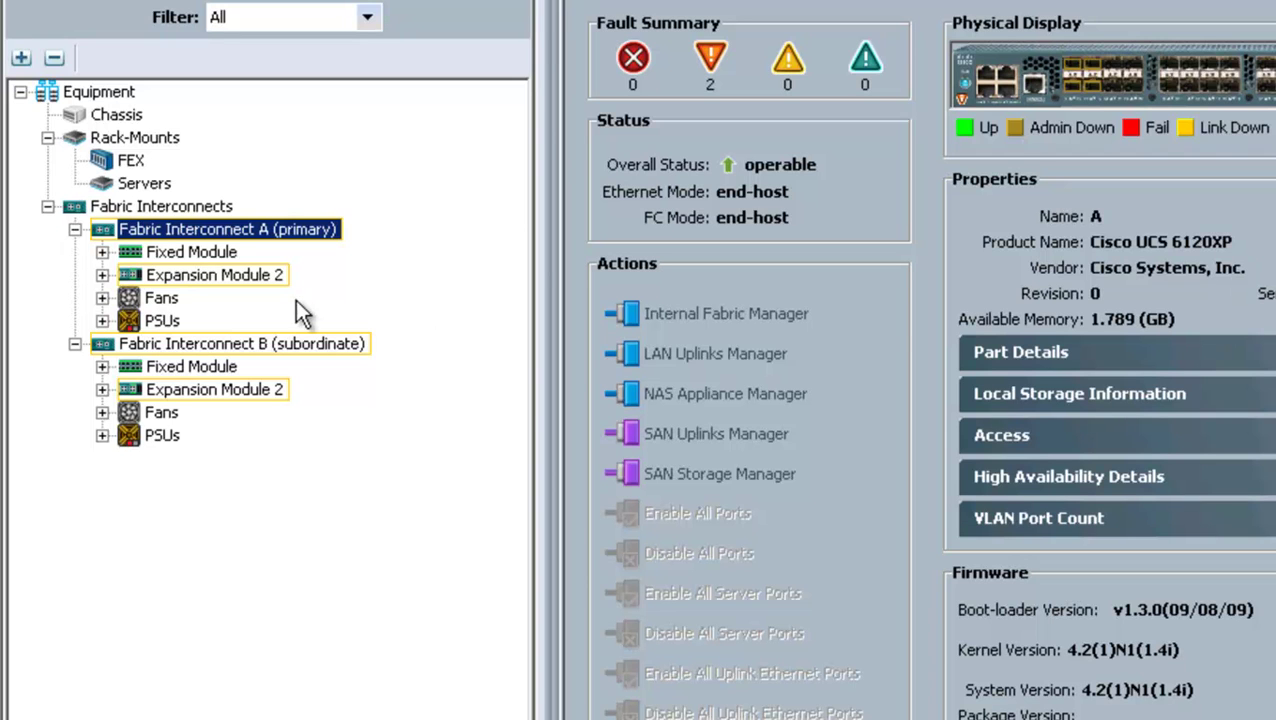
click(103, 252)
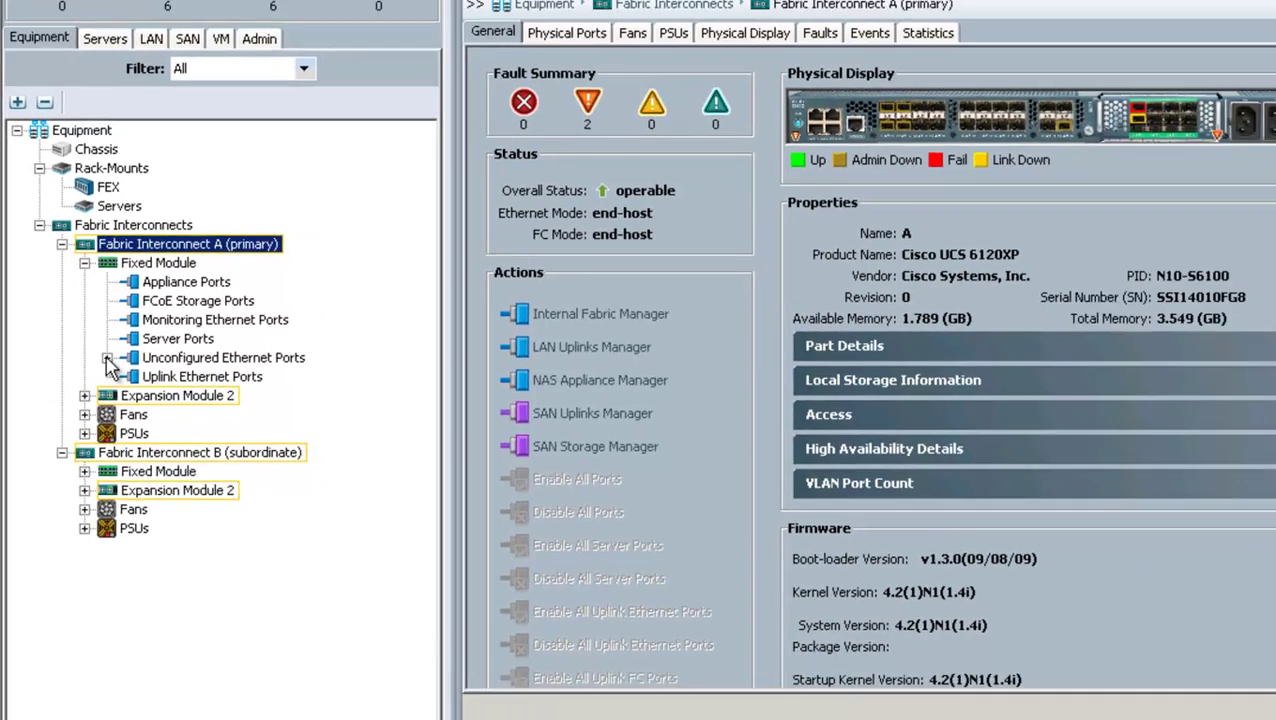
click(130, 367)
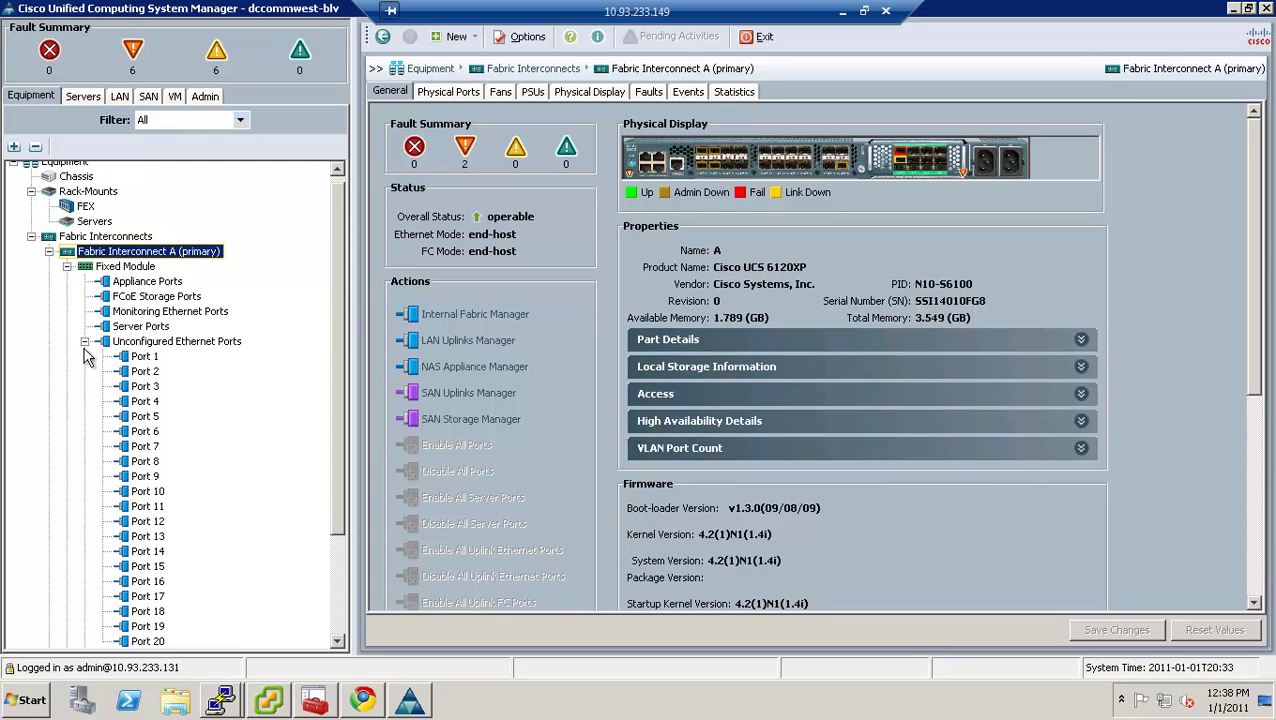
Configure Ports 1–4 on Fabric Interconnect A as server ports.
click(141, 360)
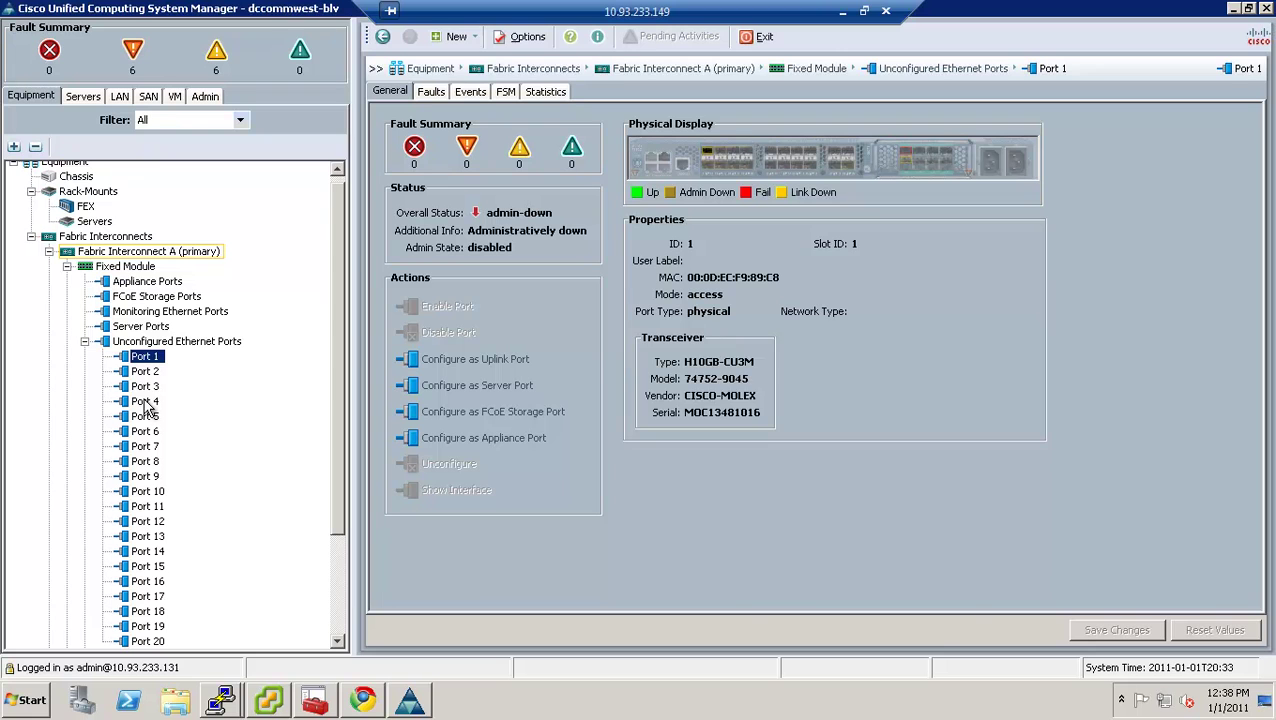
shift+click(146, 402)
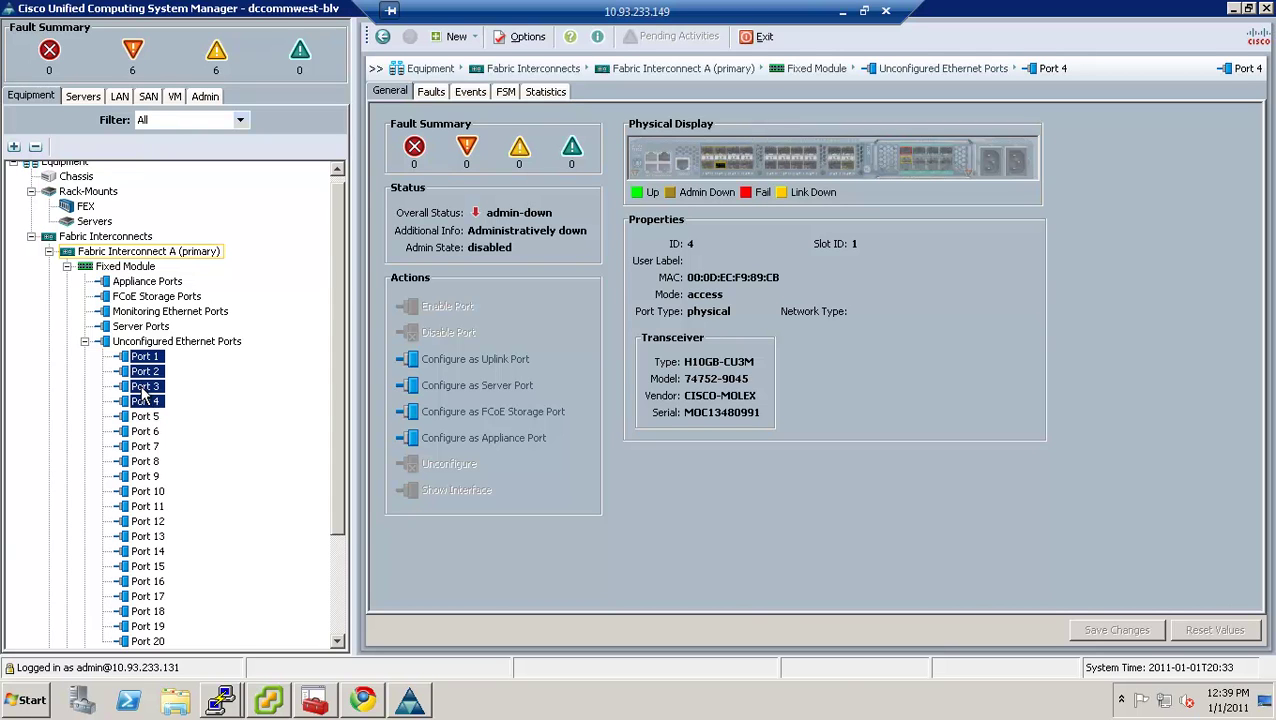
right_click(143, 393)
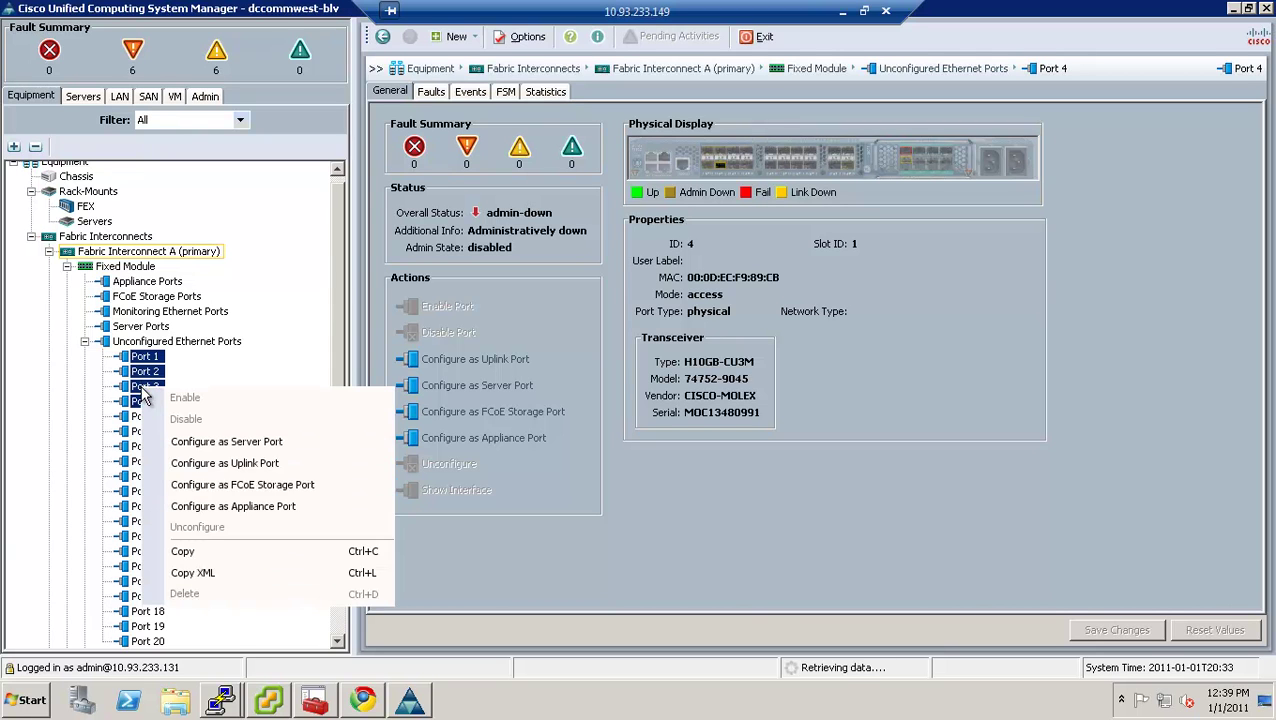
click(184, 446)
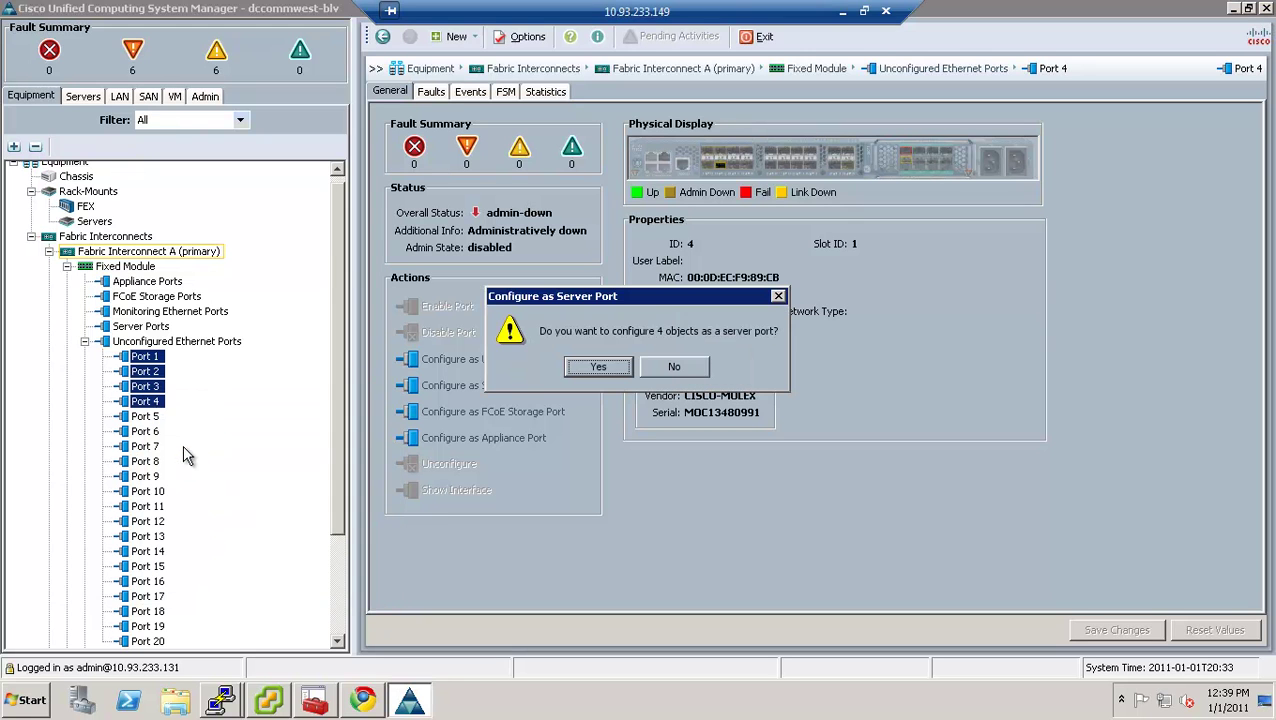
click(594, 367)
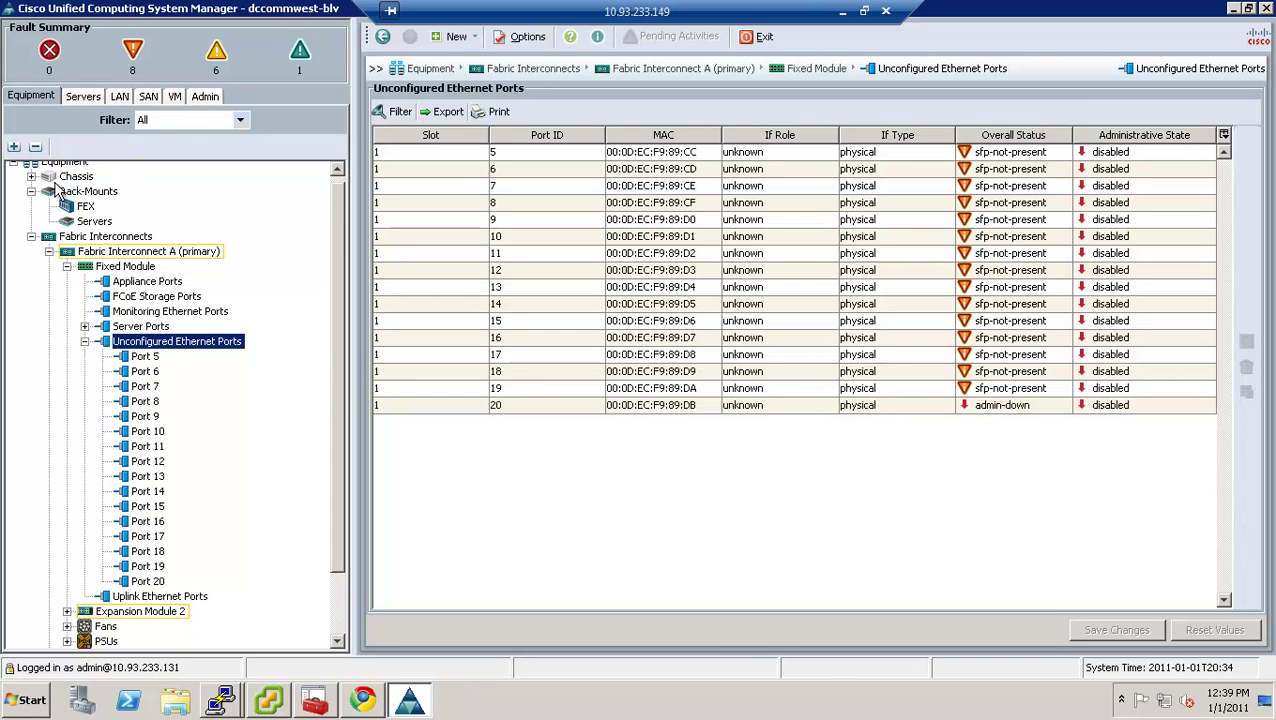
Confirm Chassis 1 is discovered, then expand Fabric Interconnect B's Fixed Module port categories.
click(31, 177)
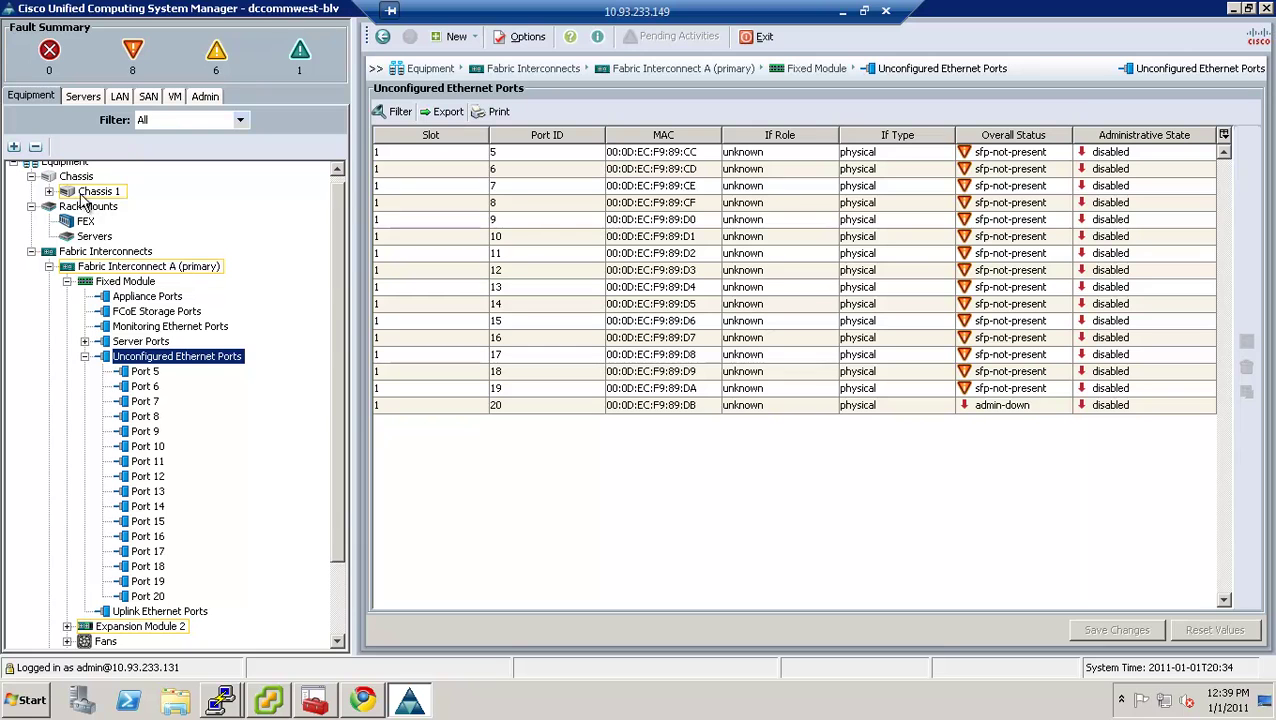
click(31, 176)
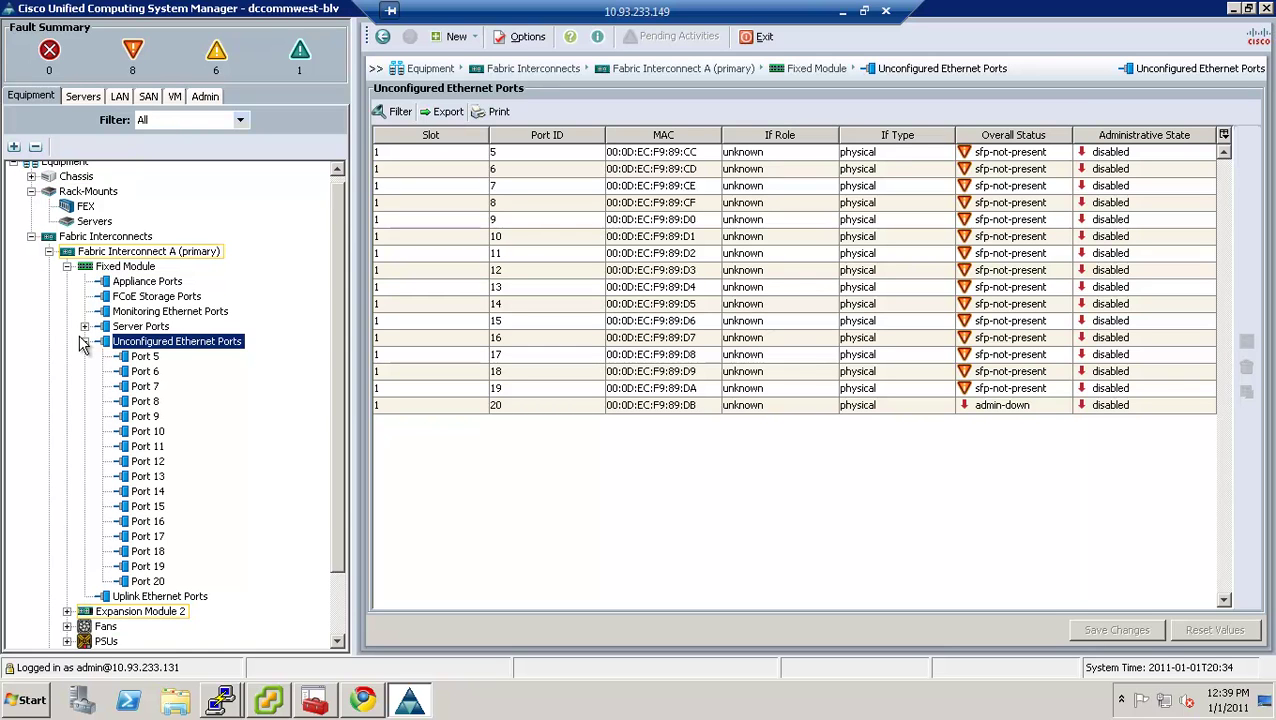
click(84, 341)
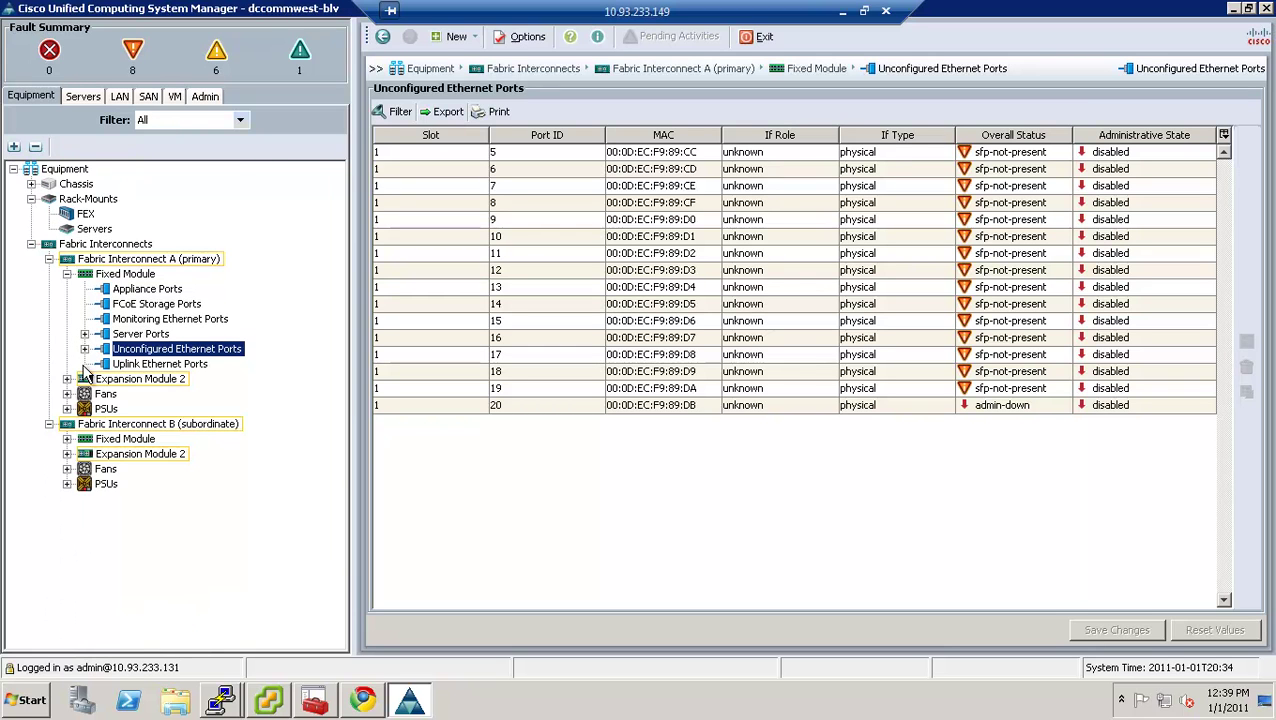
click(67, 439)
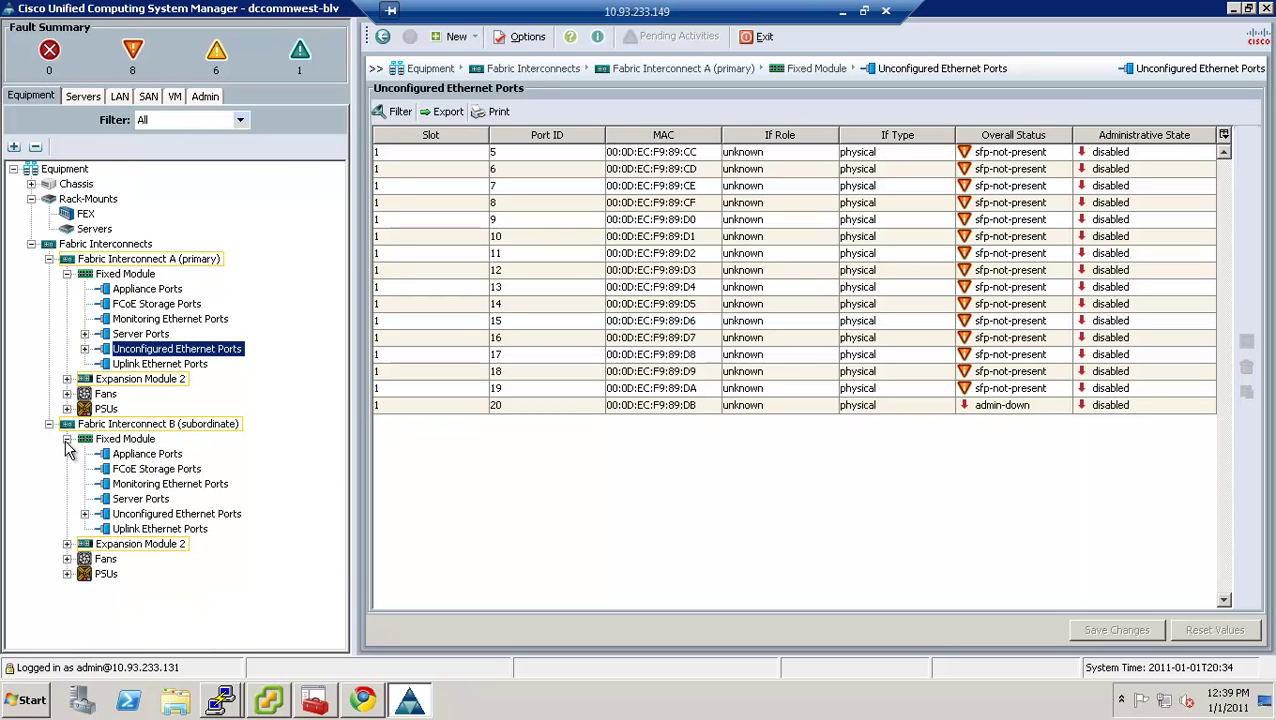
Configure Ports 1–4 on Fabric Interconnect B as server ports, leaving Ports 5–20 unconfigured.
click(84, 513)
click(150, 357)
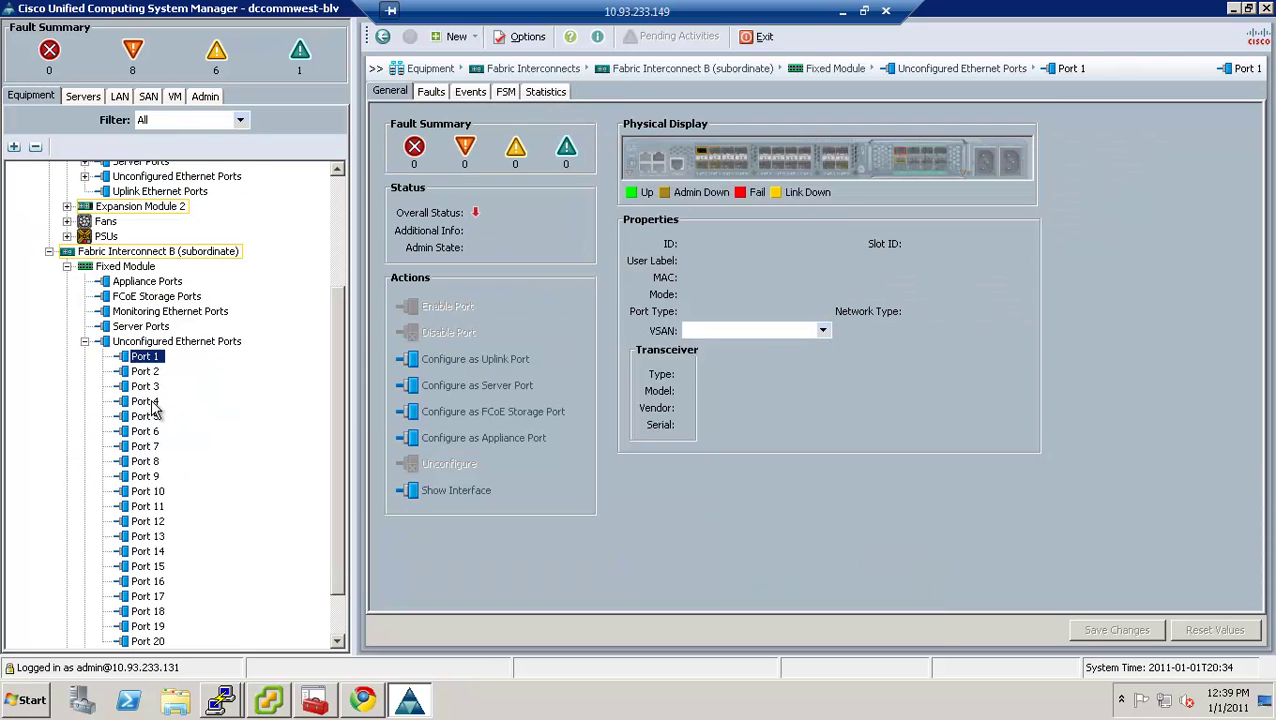
shift+click(150, 402)
right_click(152, 405)
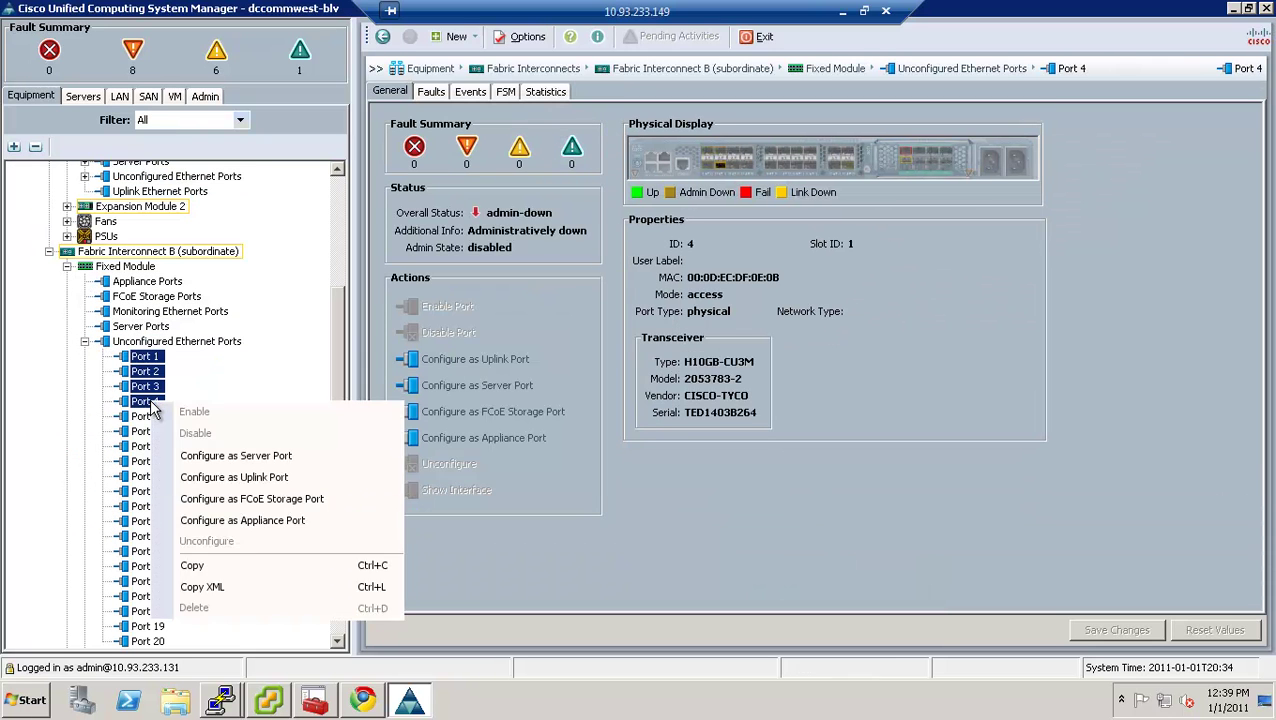
click(182, 456)
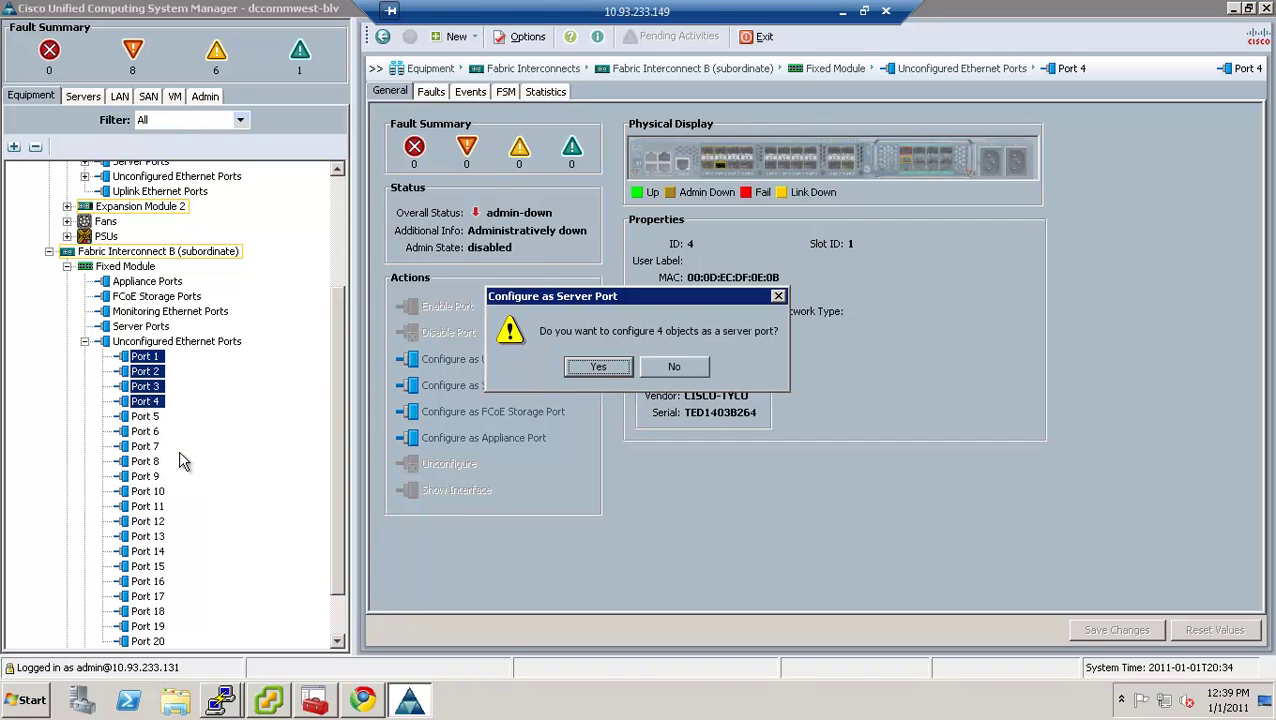
click(598, 367)
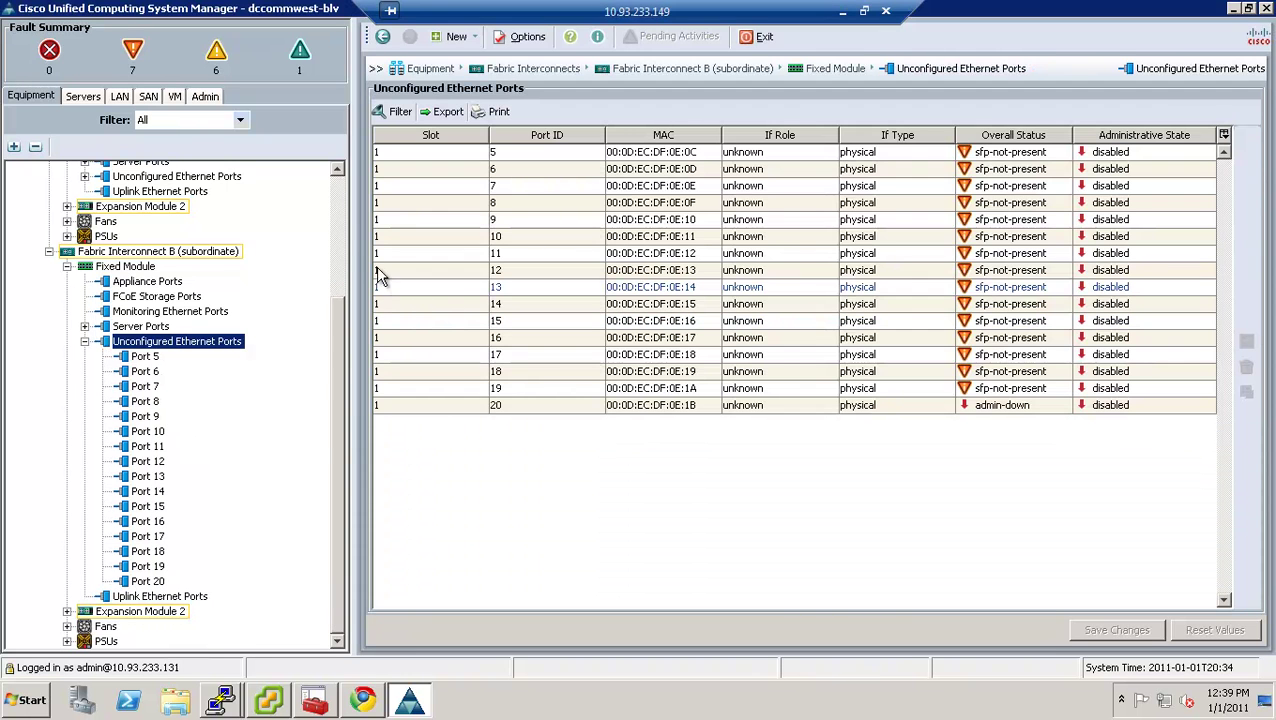
click(341, 254)
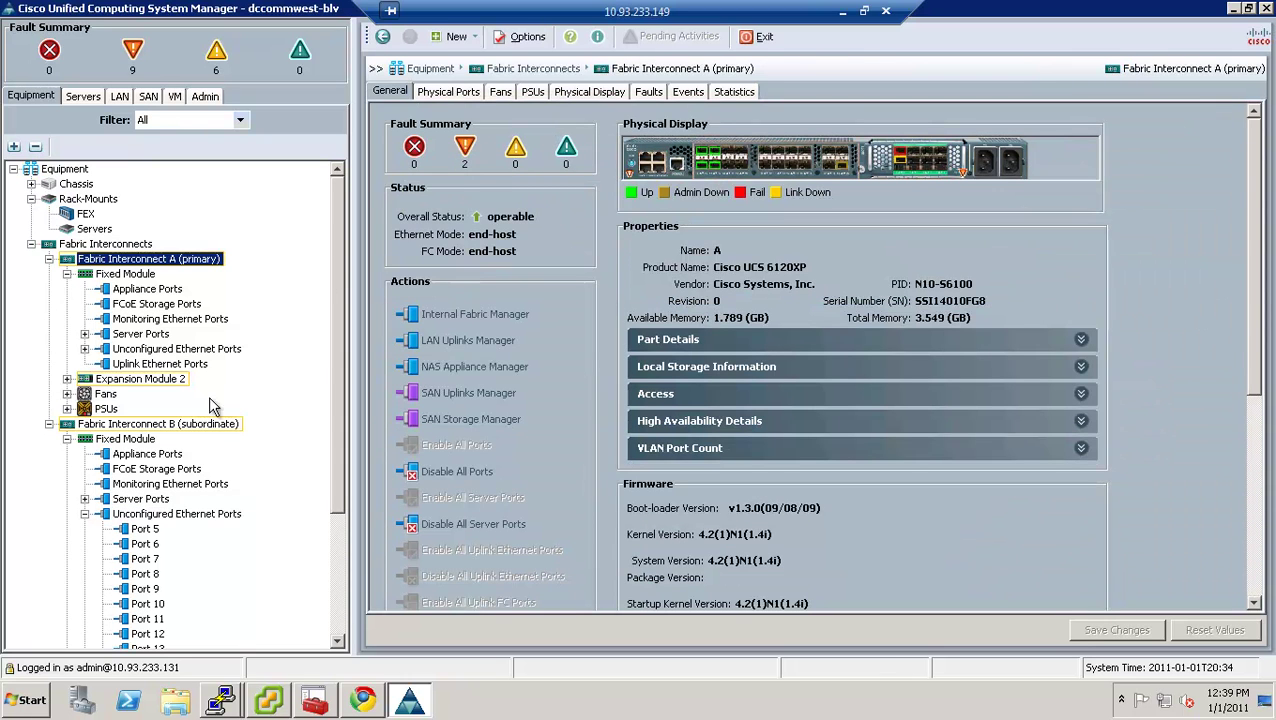
Select Fabric Interconnect B (subordinate) to show its operable status and end-host modes.
click(193, 425)
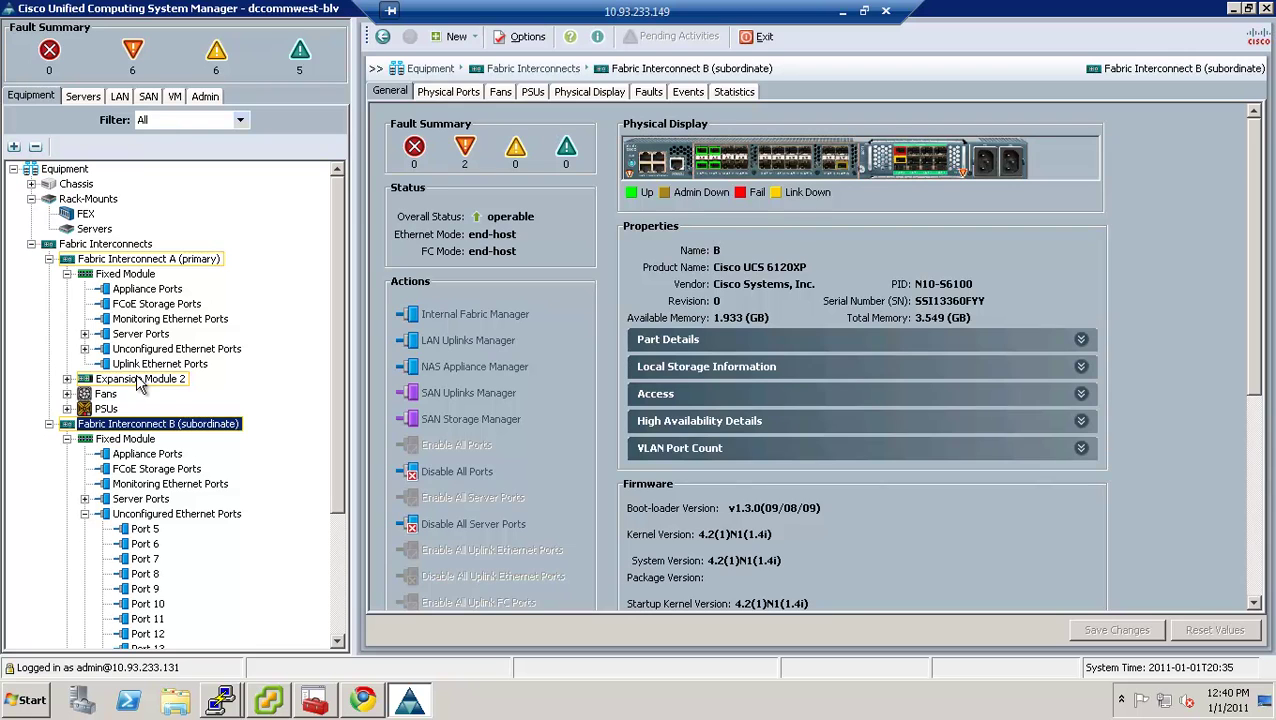
Configure Ethernet port 20 on Fabric Interconnect A as an uplink port.
click(155, 349)
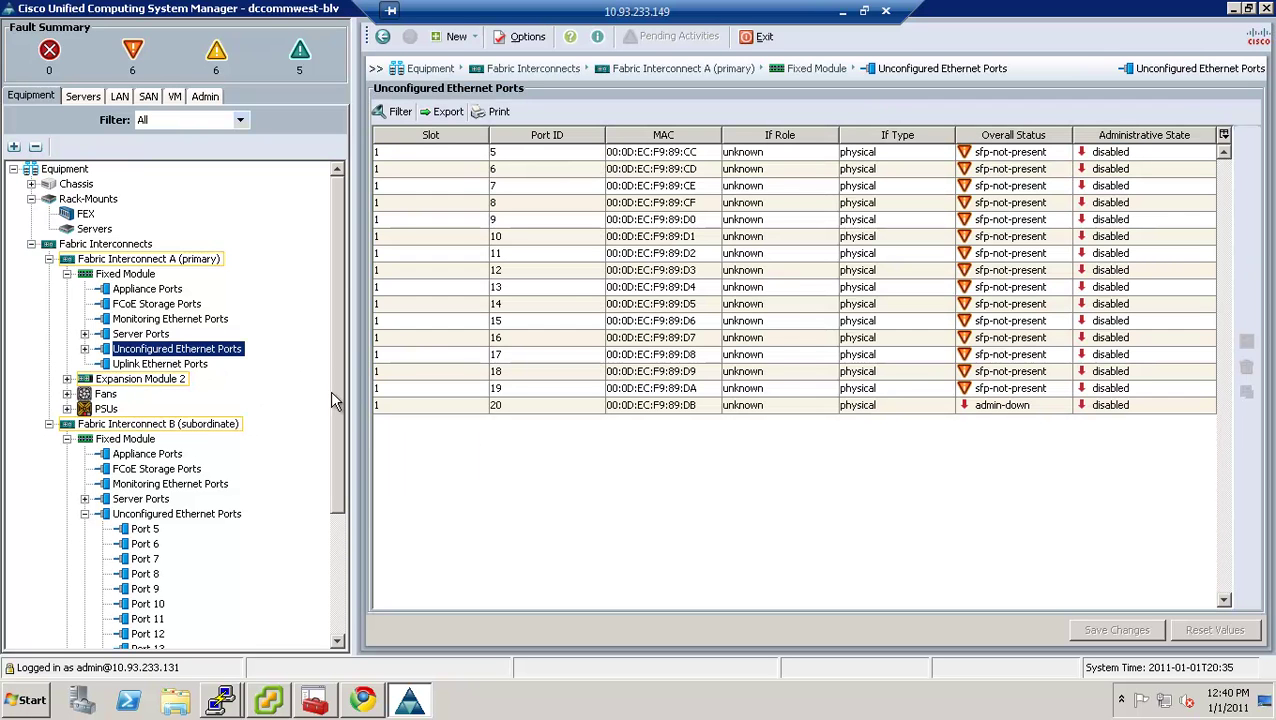
click(516, 408)
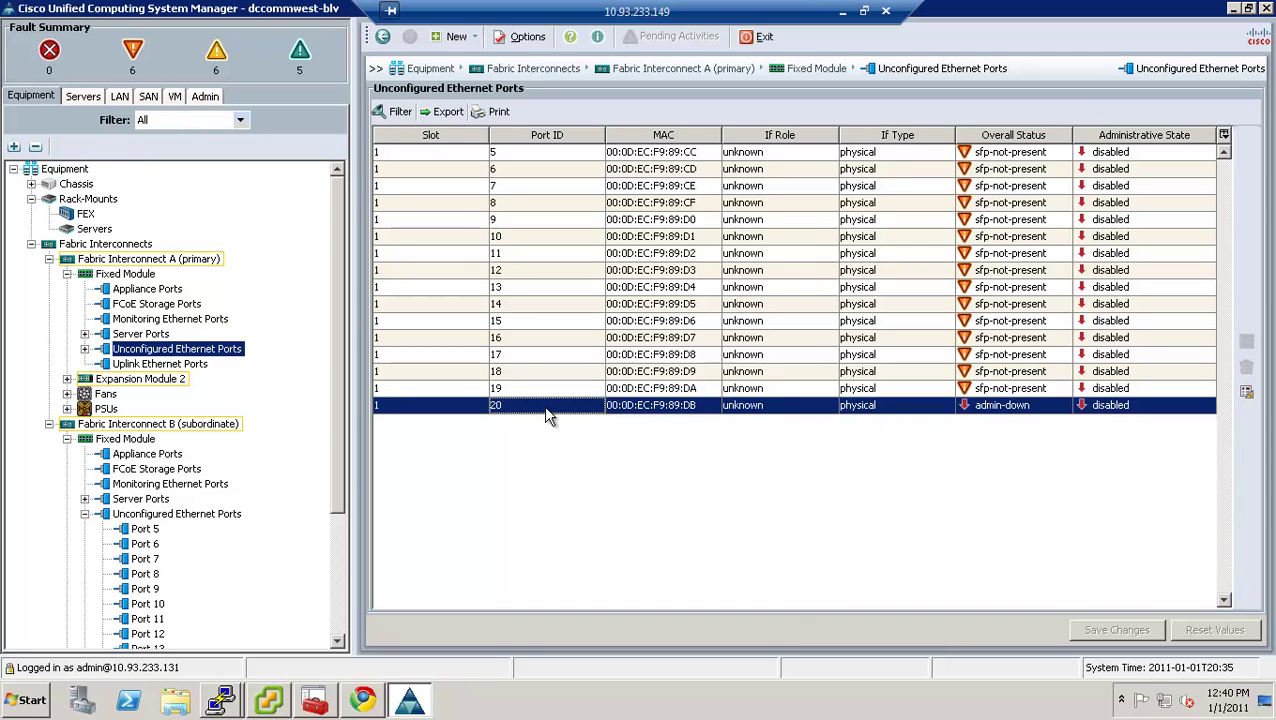
right_click(547, 416)
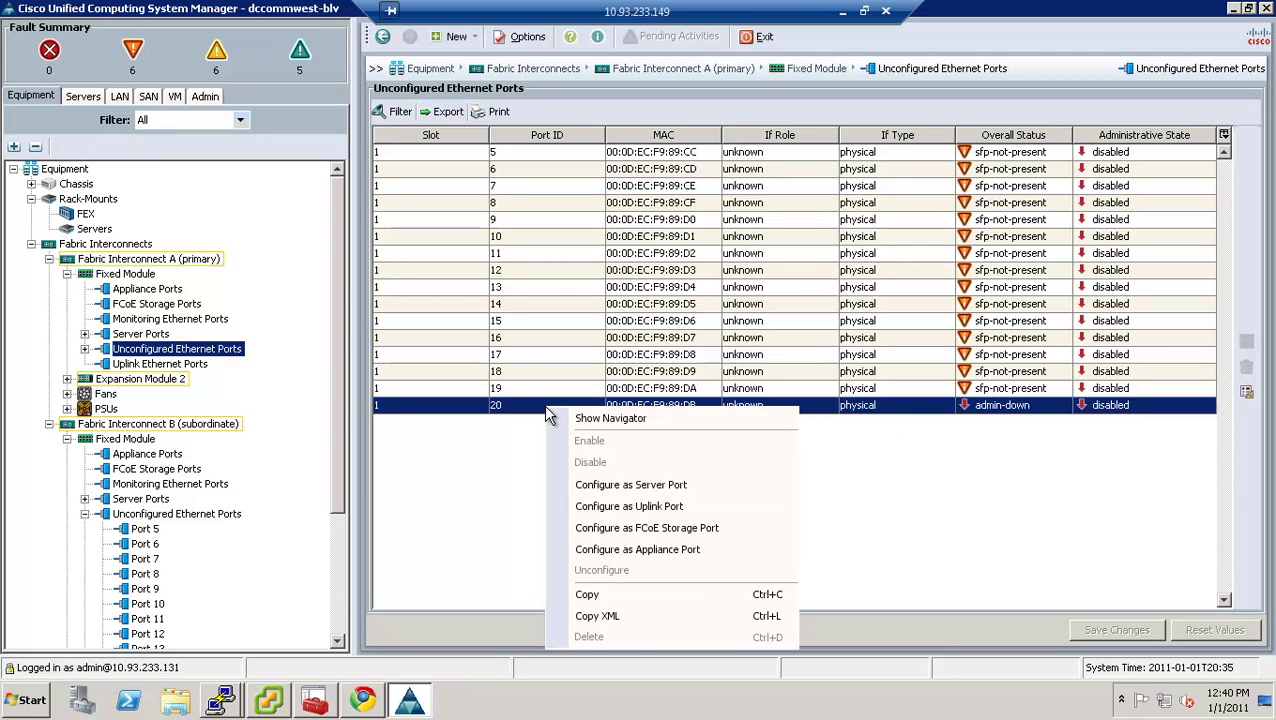
click(605, 507)
click(598, 447)
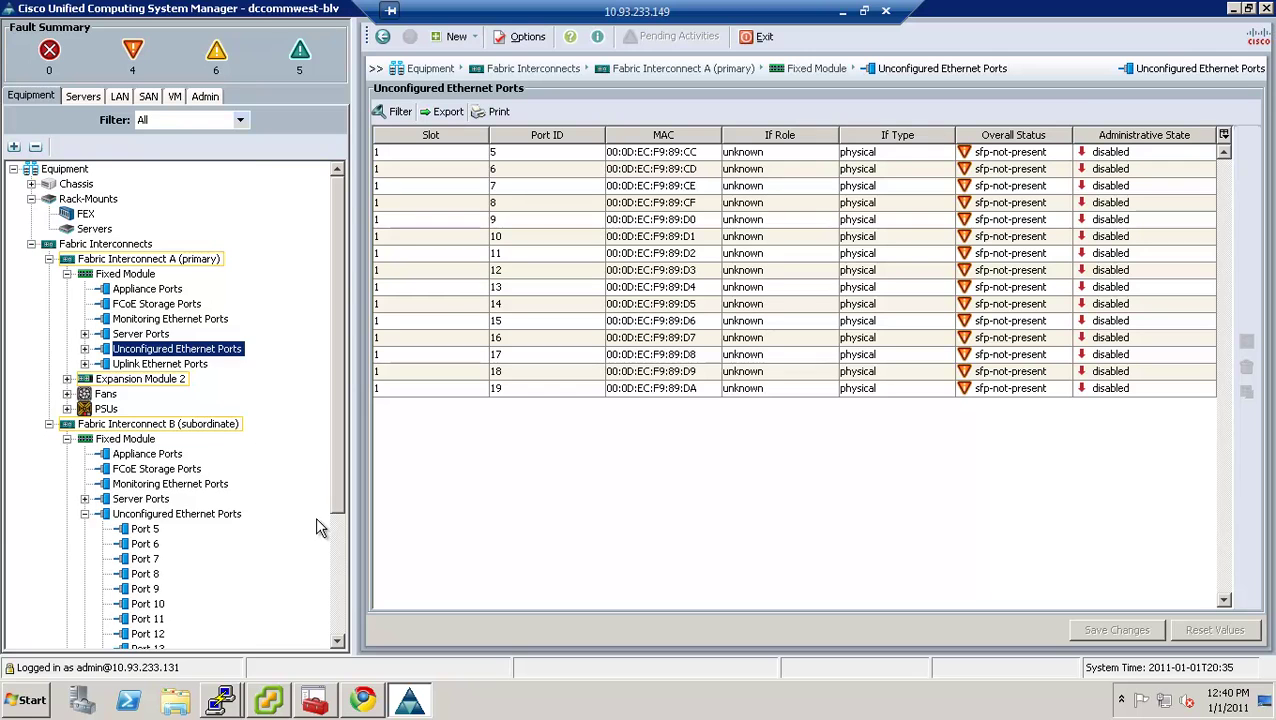
click(337, 549)
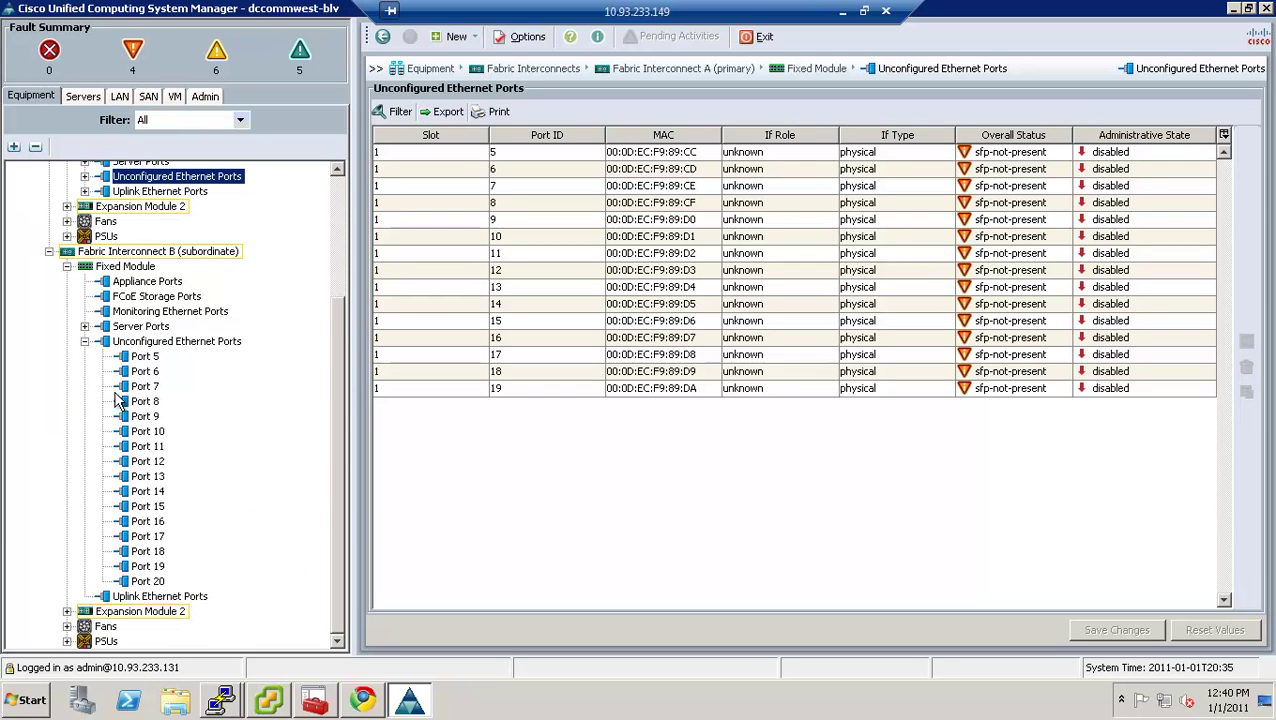
Configure port 20 on Fabric Interconnect B as an uplink, then return to Fabric Interconnect A.
click(150, 342)
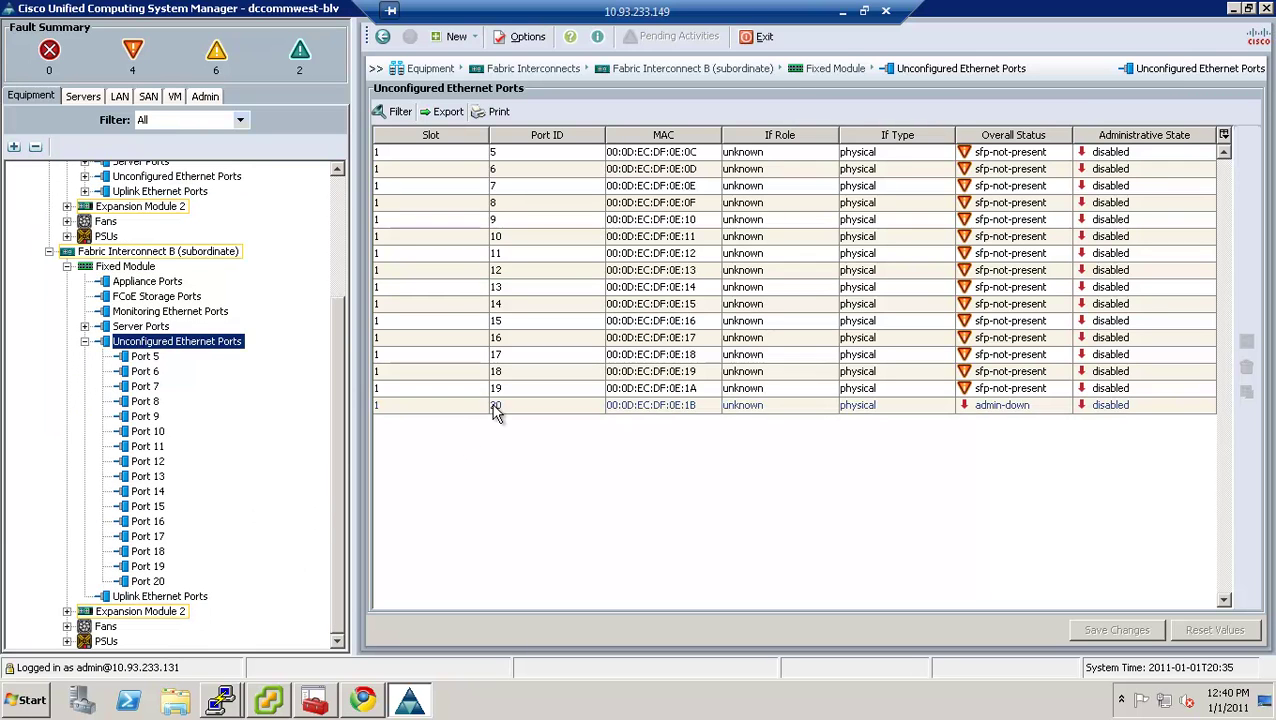
click(495, 410)
right_click(495, 410)
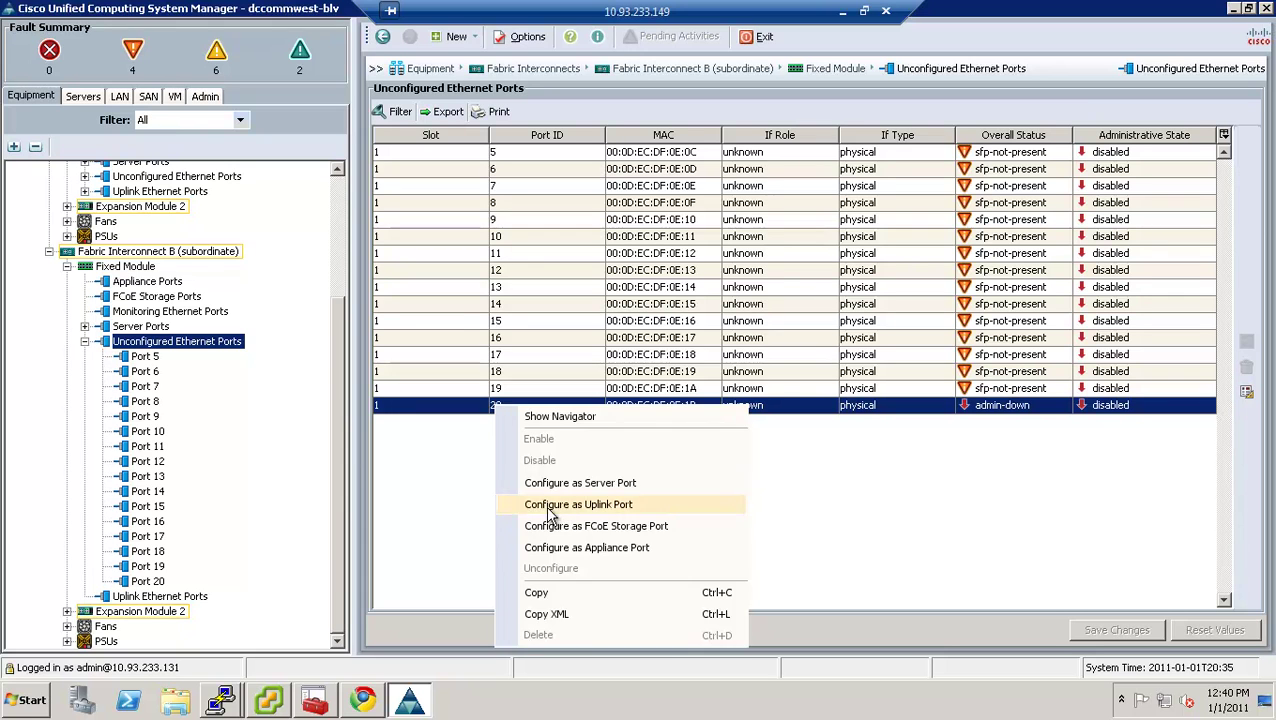
click(551, 505)
click(596, 367)
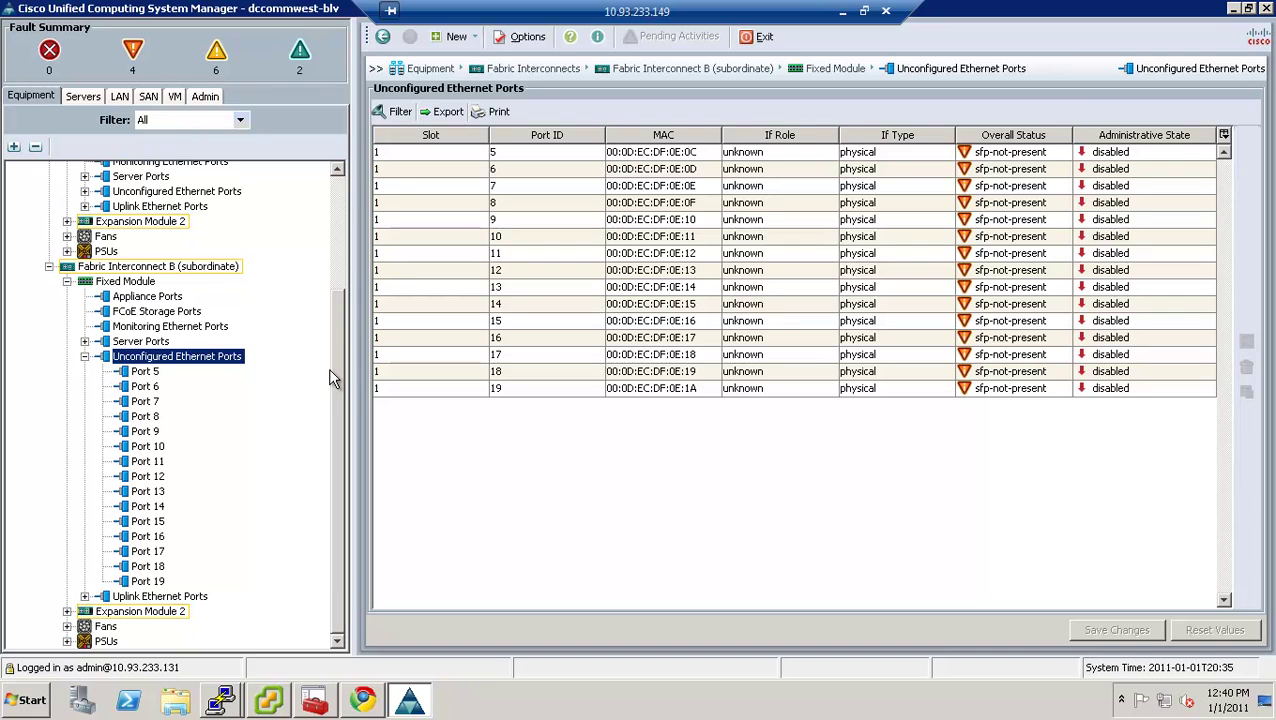
scroll(336, 375, up, 3)
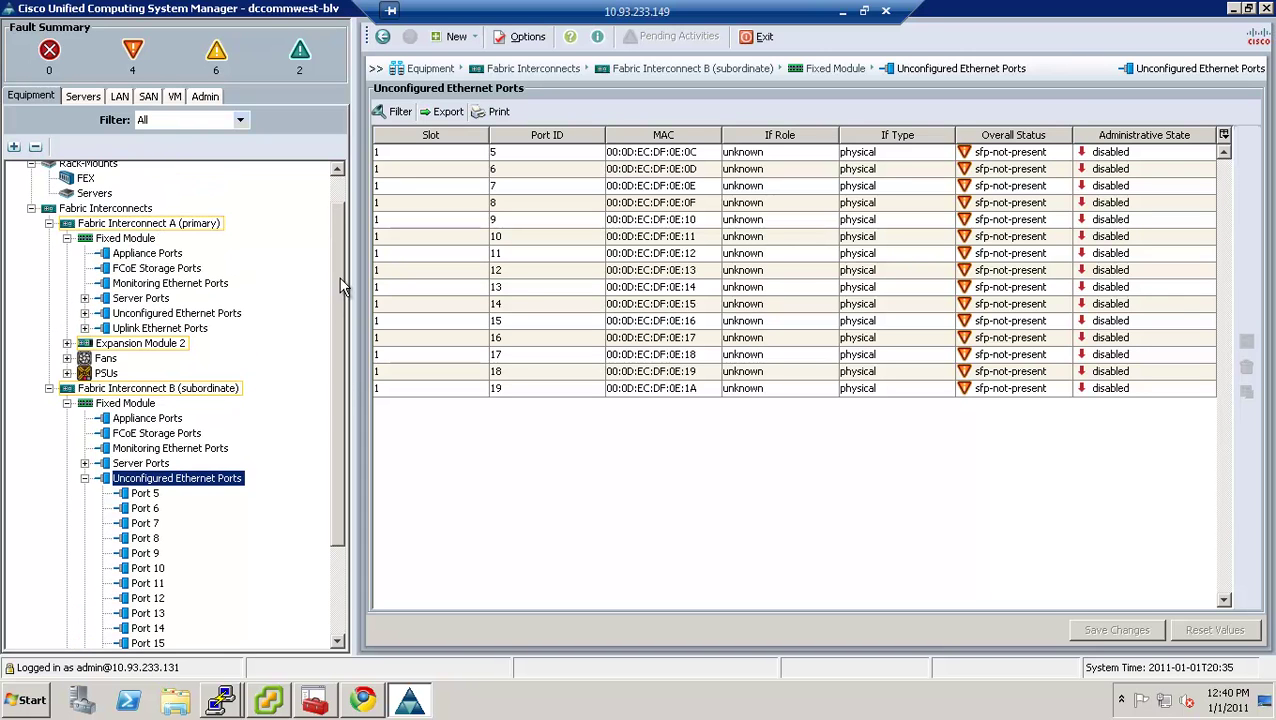
click(209, 226)
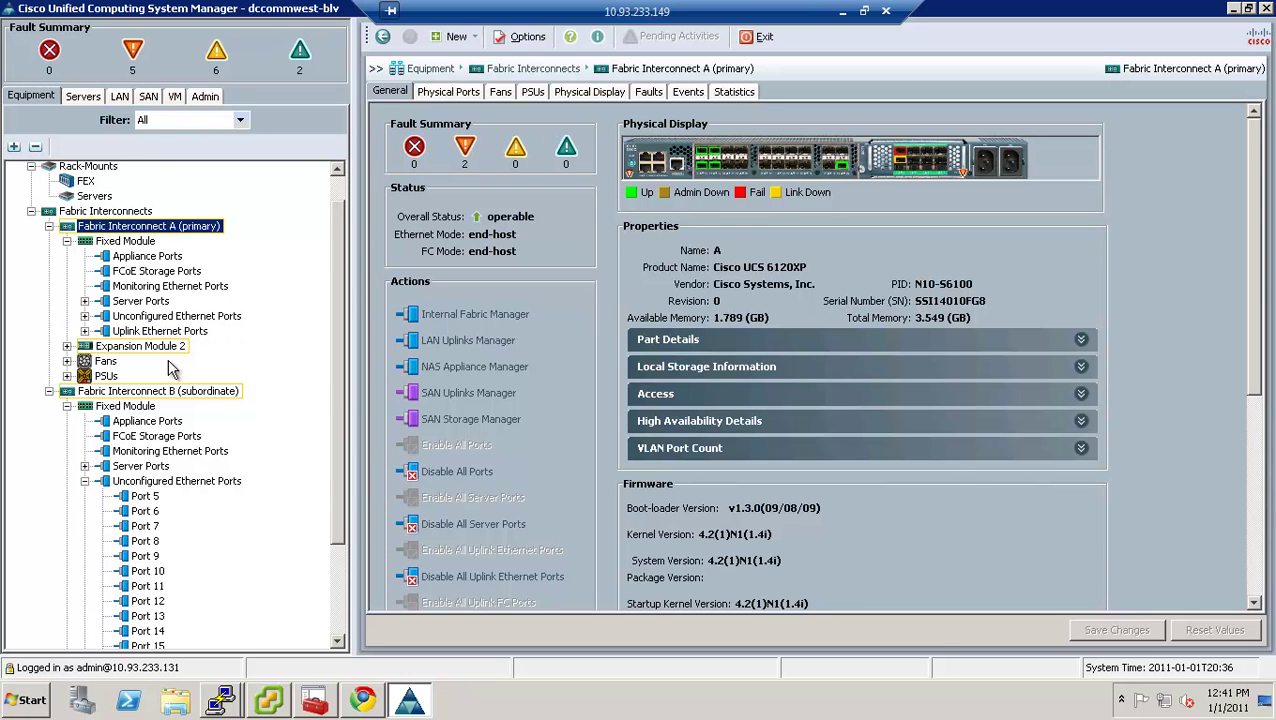
Expand Expansion Module 2's Uplink FC Ports on Fabric Interconnect A and inspect FC Ports 1 and 2.
click(67, 346)
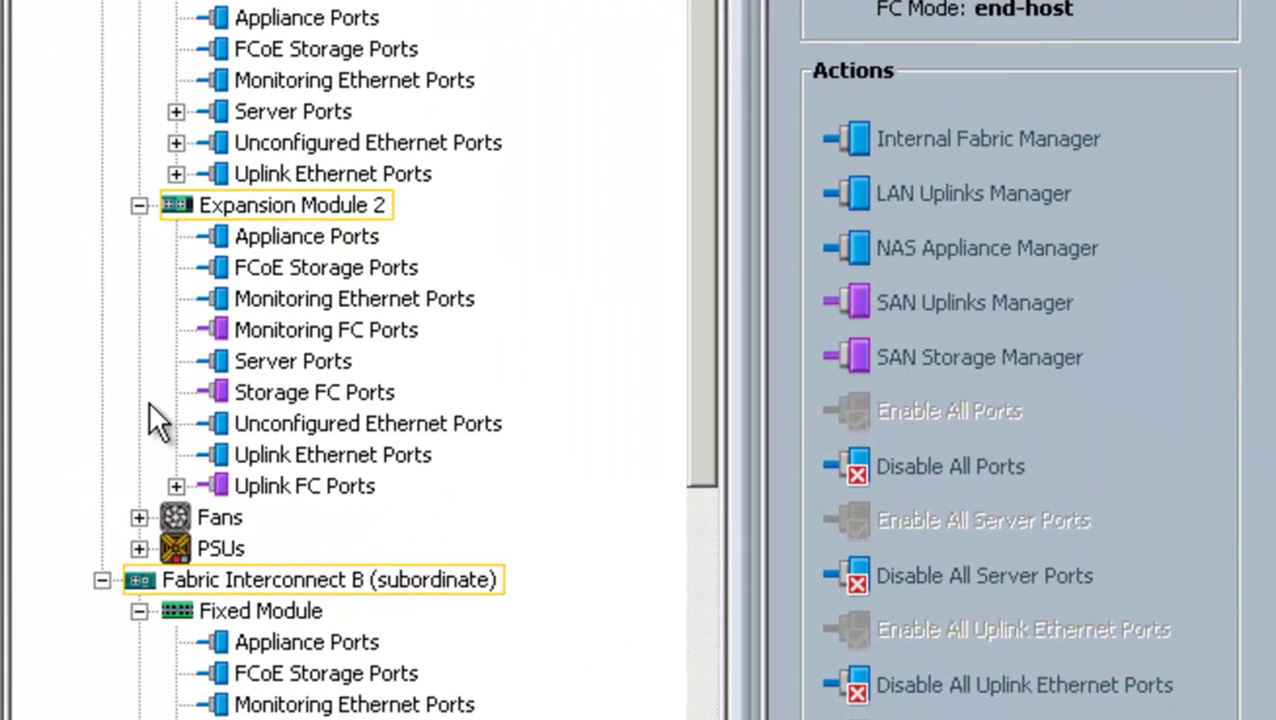
click(175, 486)
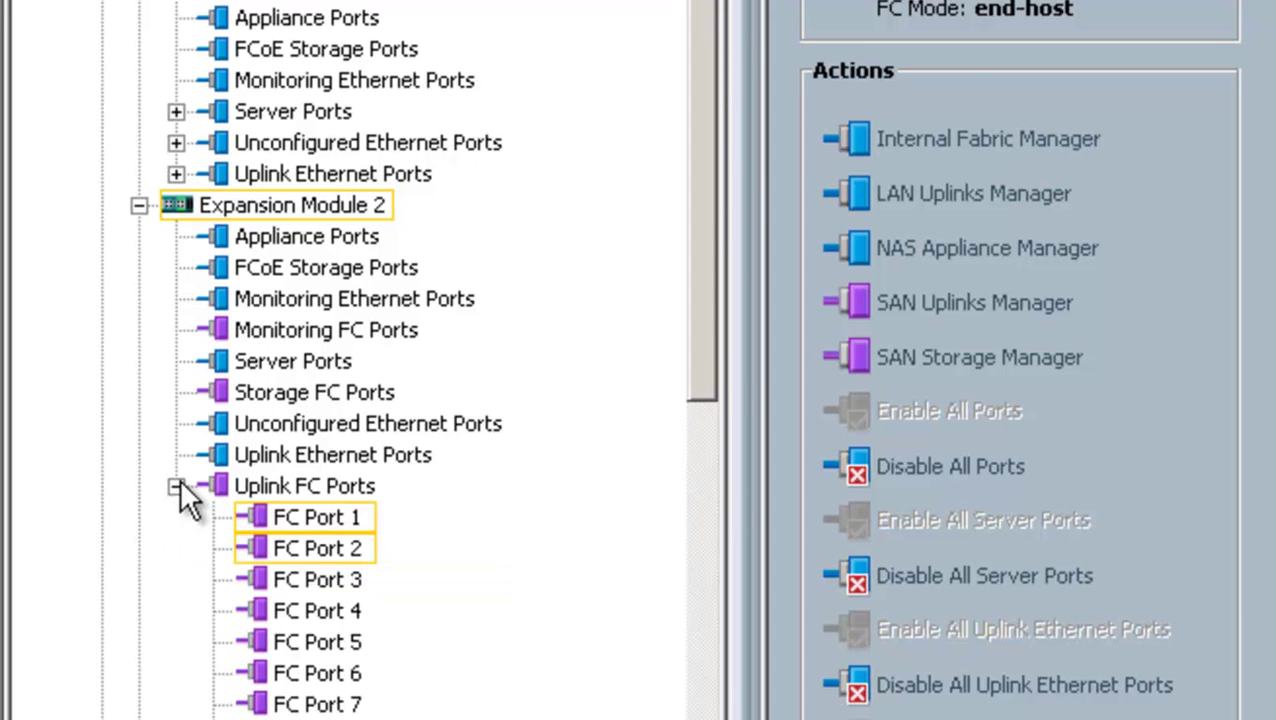
click(269, 516)
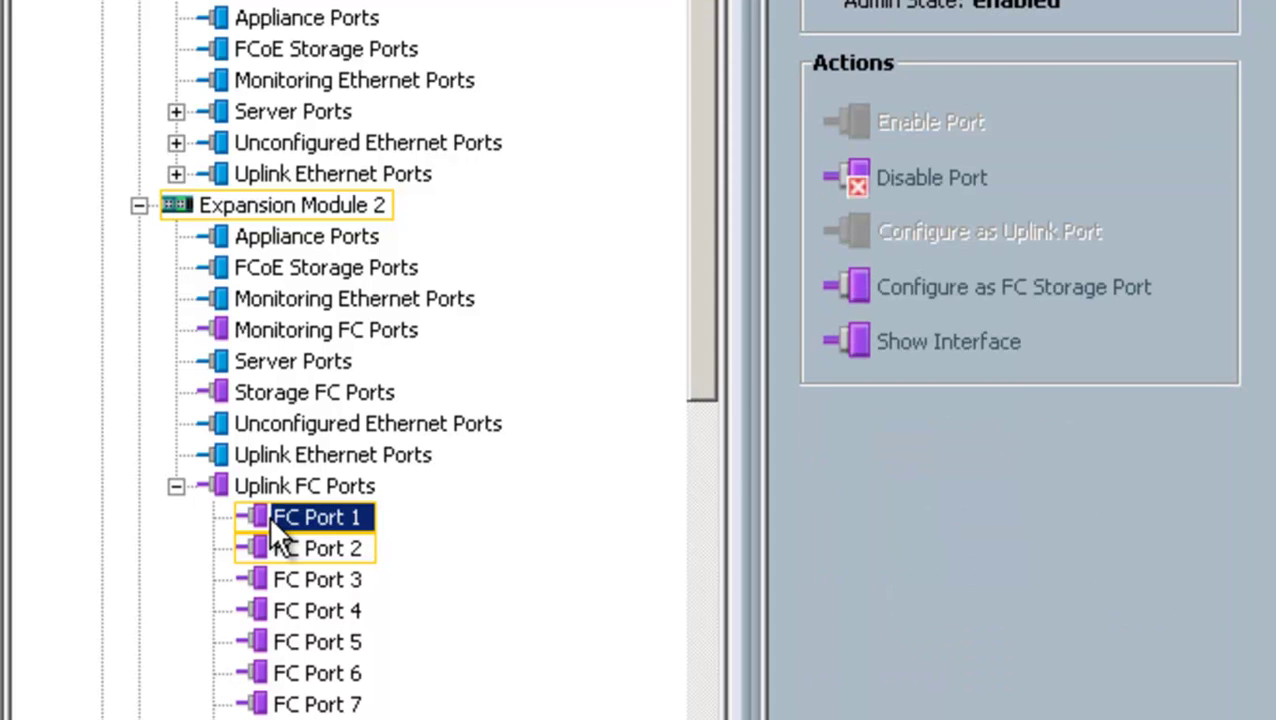
click(286, 548)
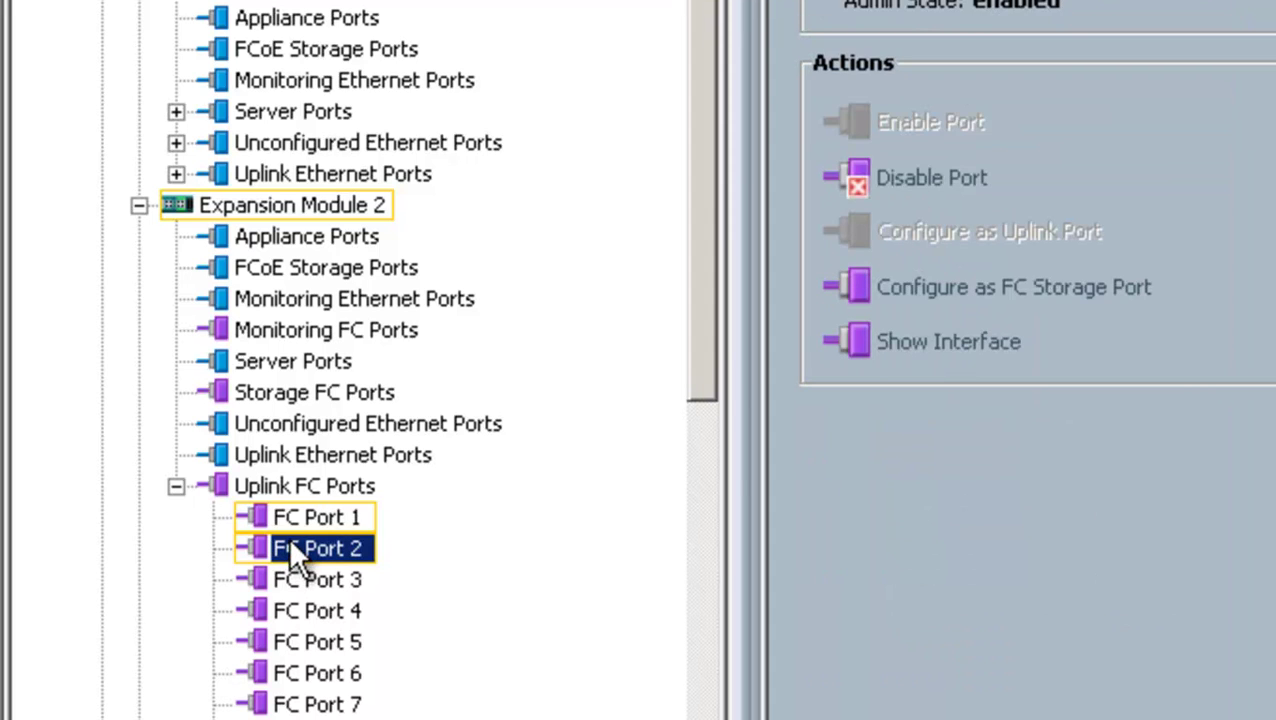
click(292, 518)
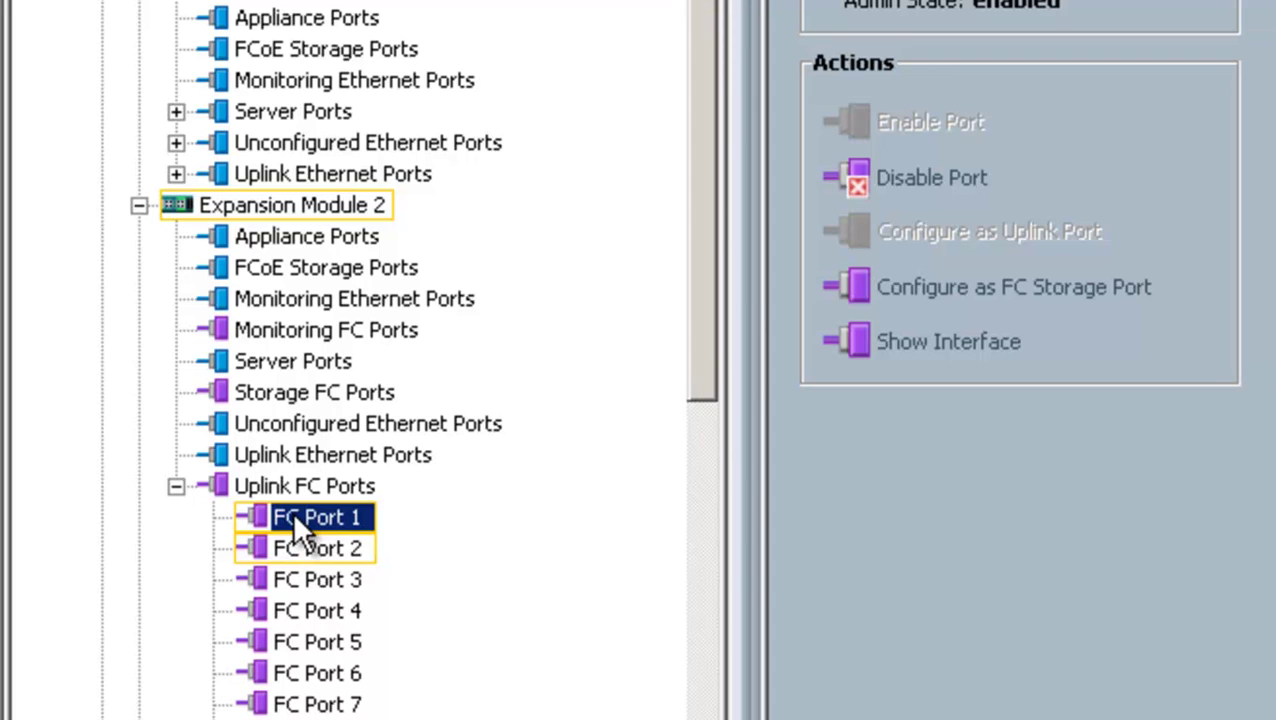
right_click(300, 530)
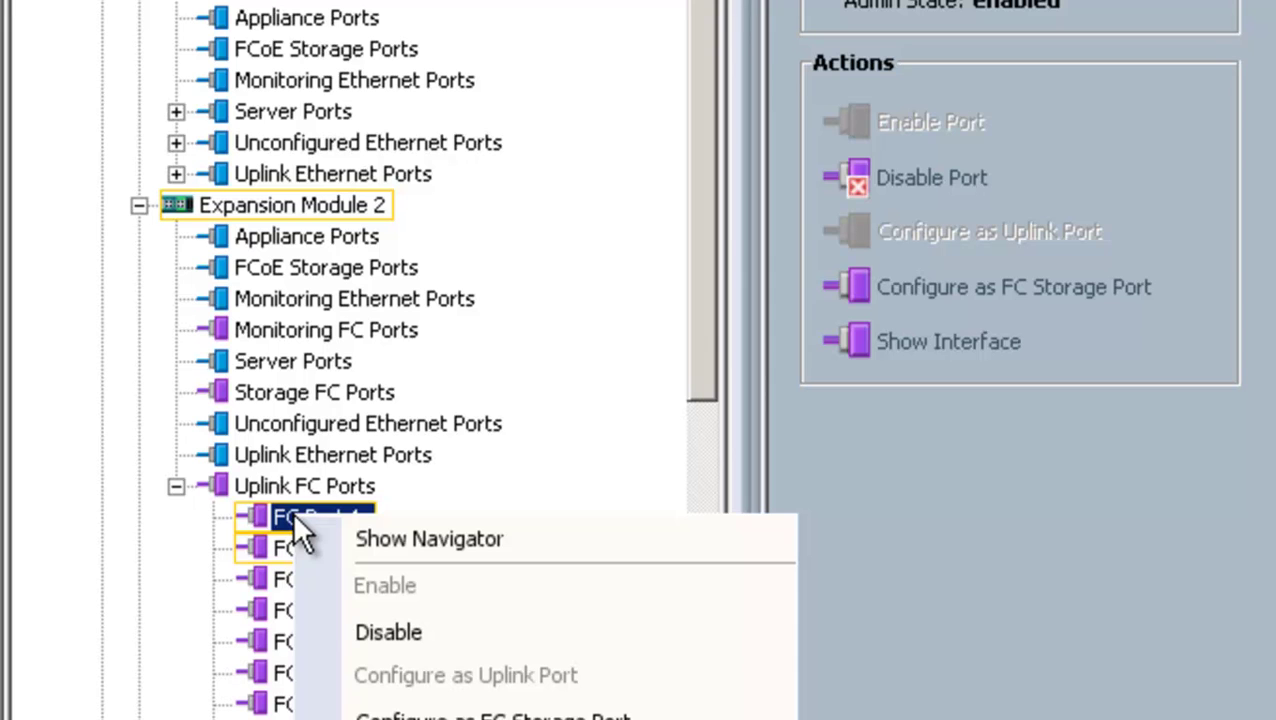
click(282, 520)
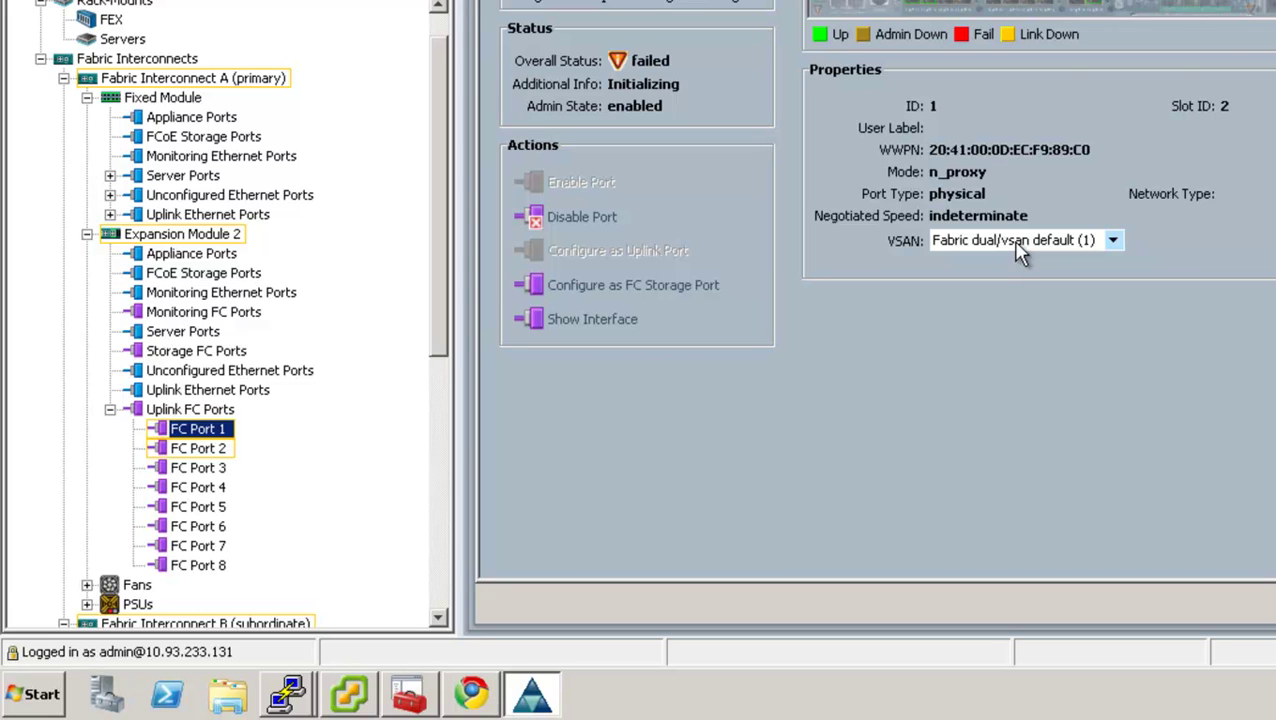
click(226, 452)
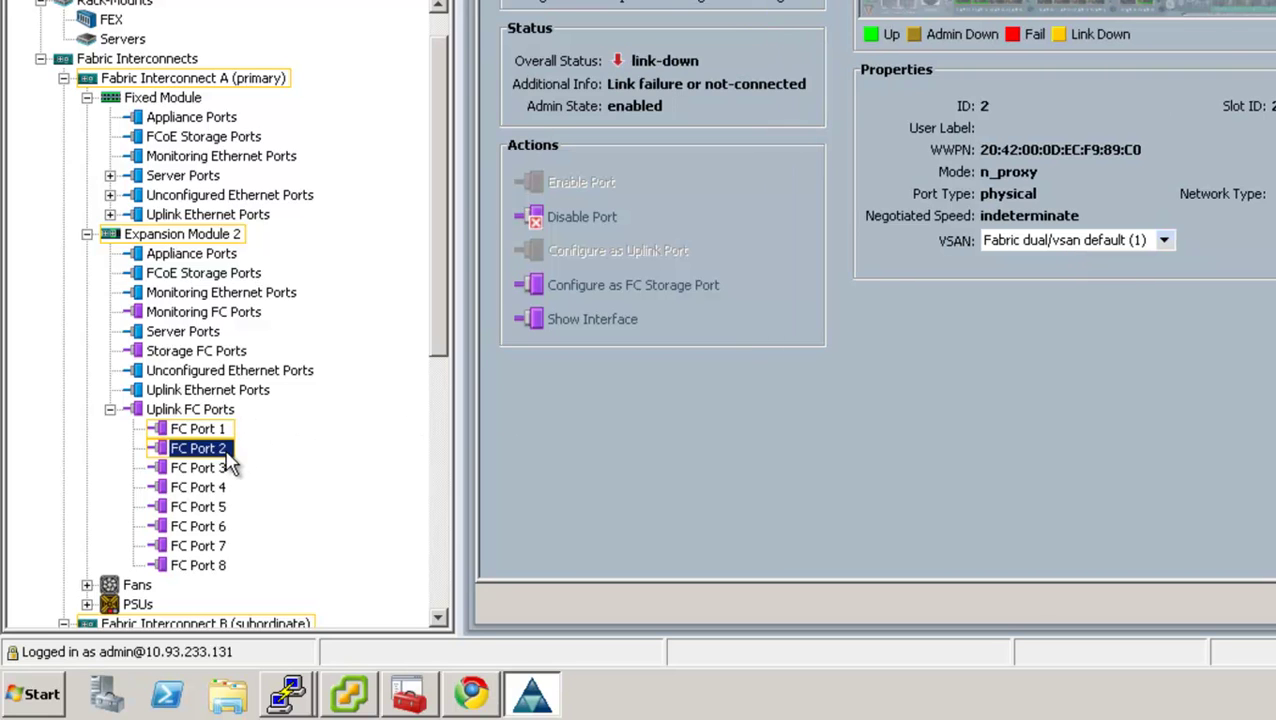
Disable FC uplink ports 2–8 on Fabric Interconnect A.
shift+click(208, 566)
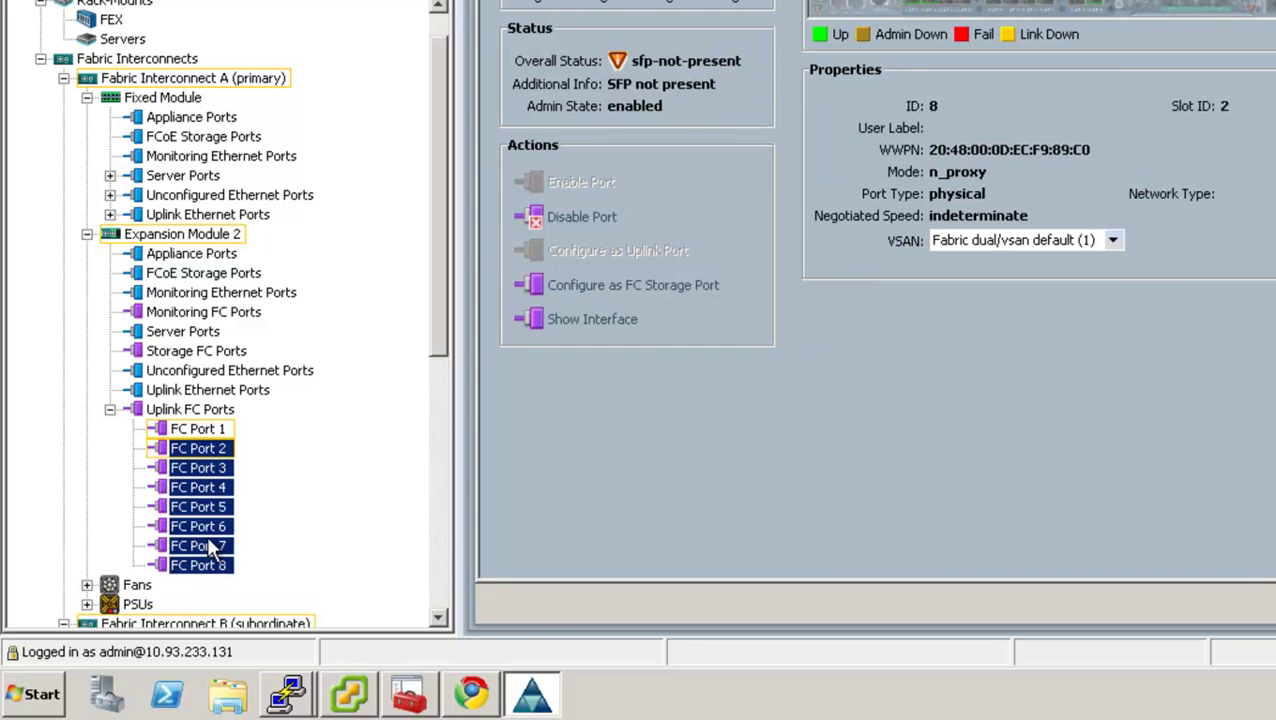
right_click(236, 546)
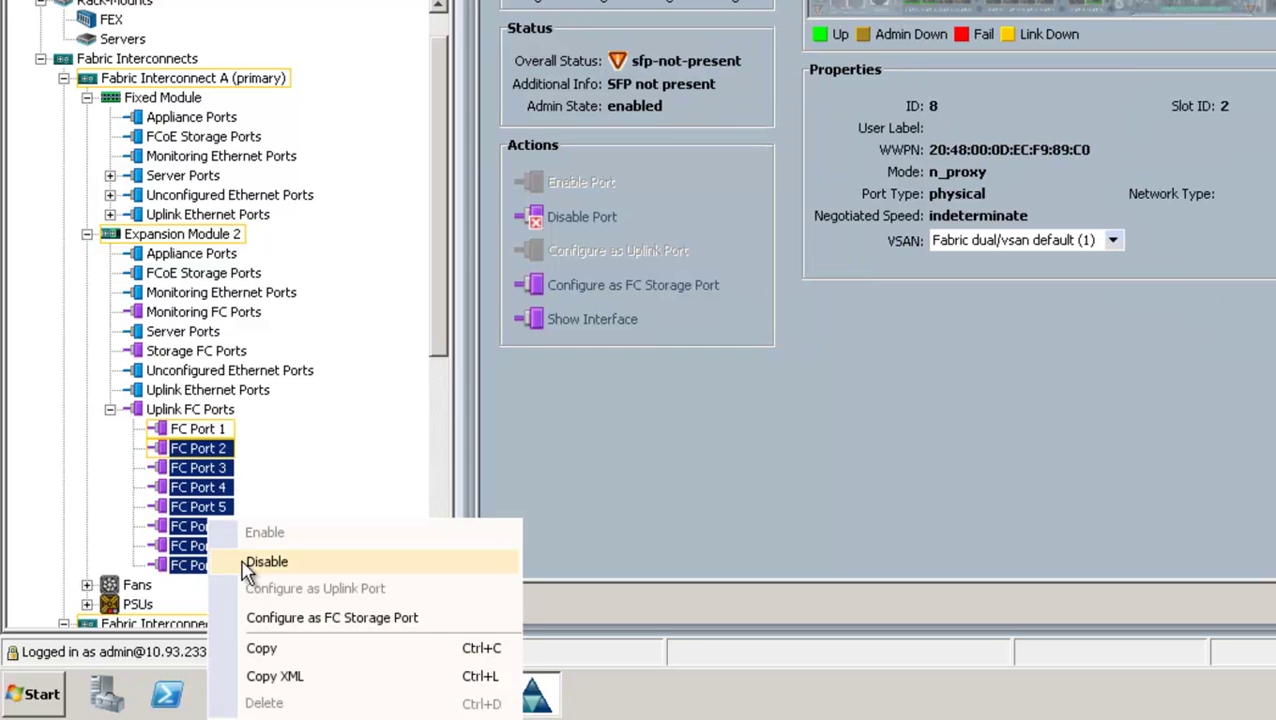
click(255, 561)
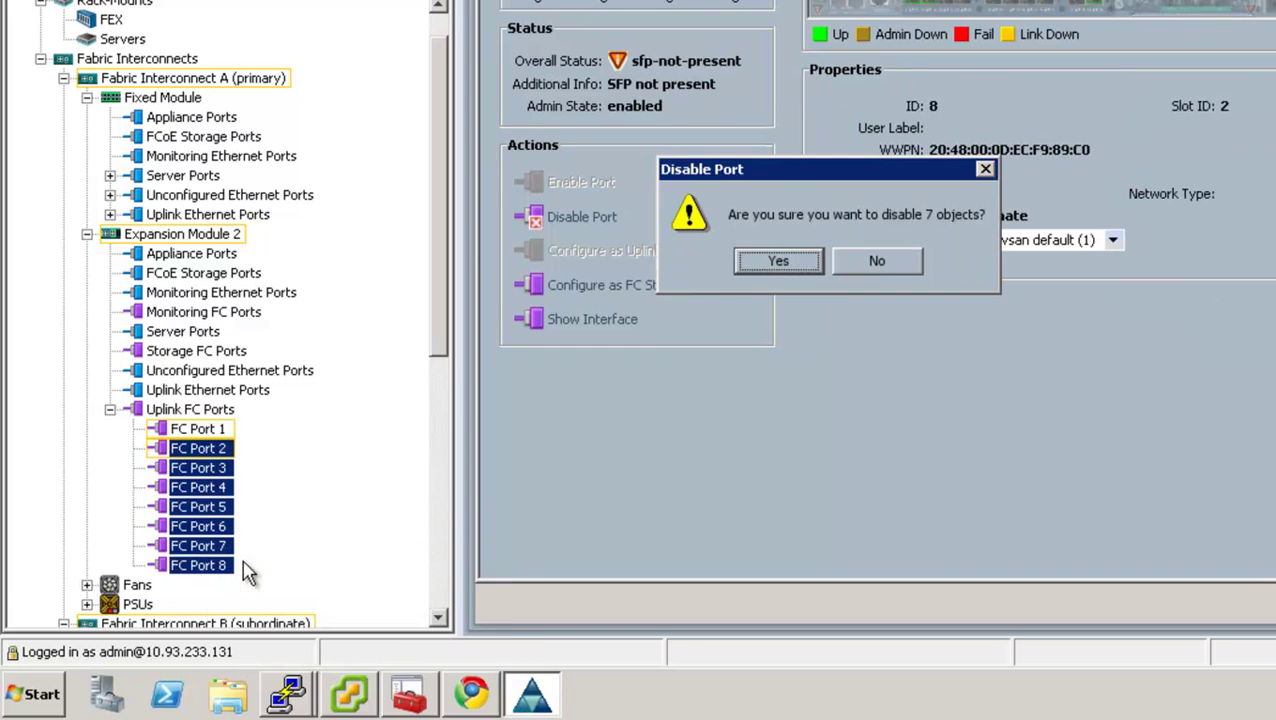
click(778, 262)
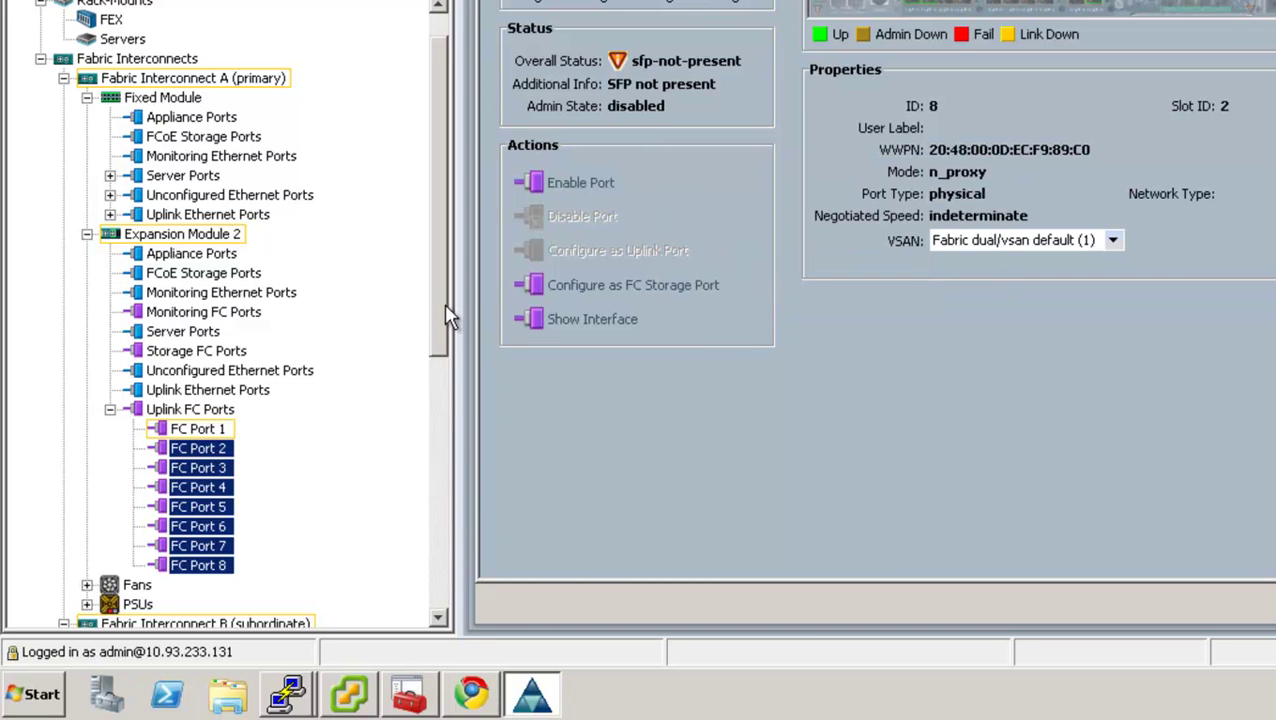
drag(446, 310, 440, 578)
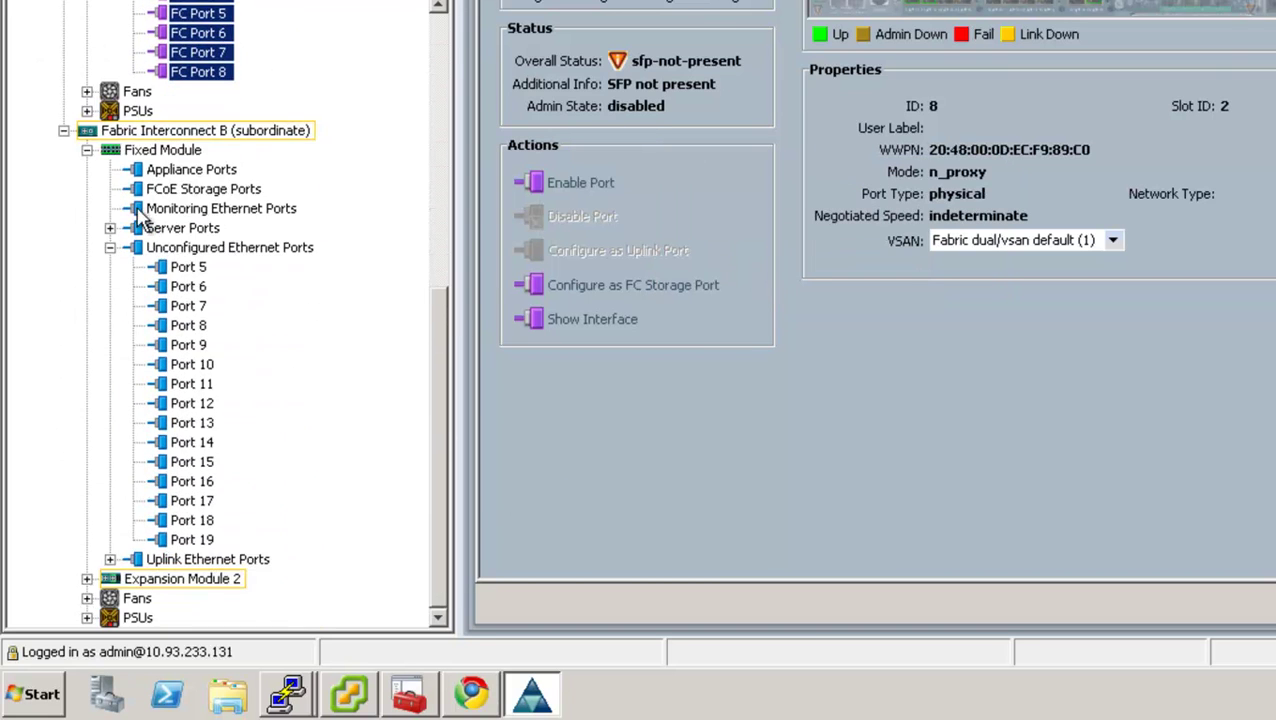
Disable FC uplink ports 2–8 on Fabric Interconnect B's Expansion Module 2.
click(110, 247)
click(88, 578)
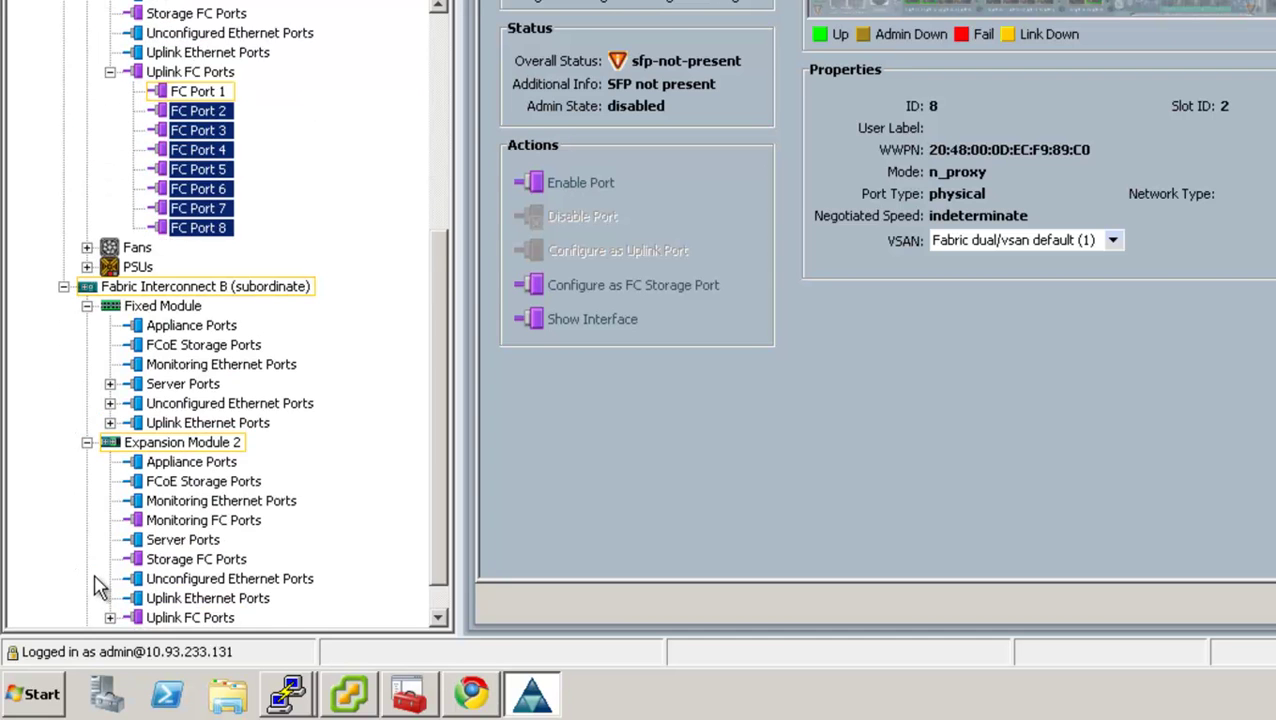
scroll(150, 580, down, 1)
click(110, 578)
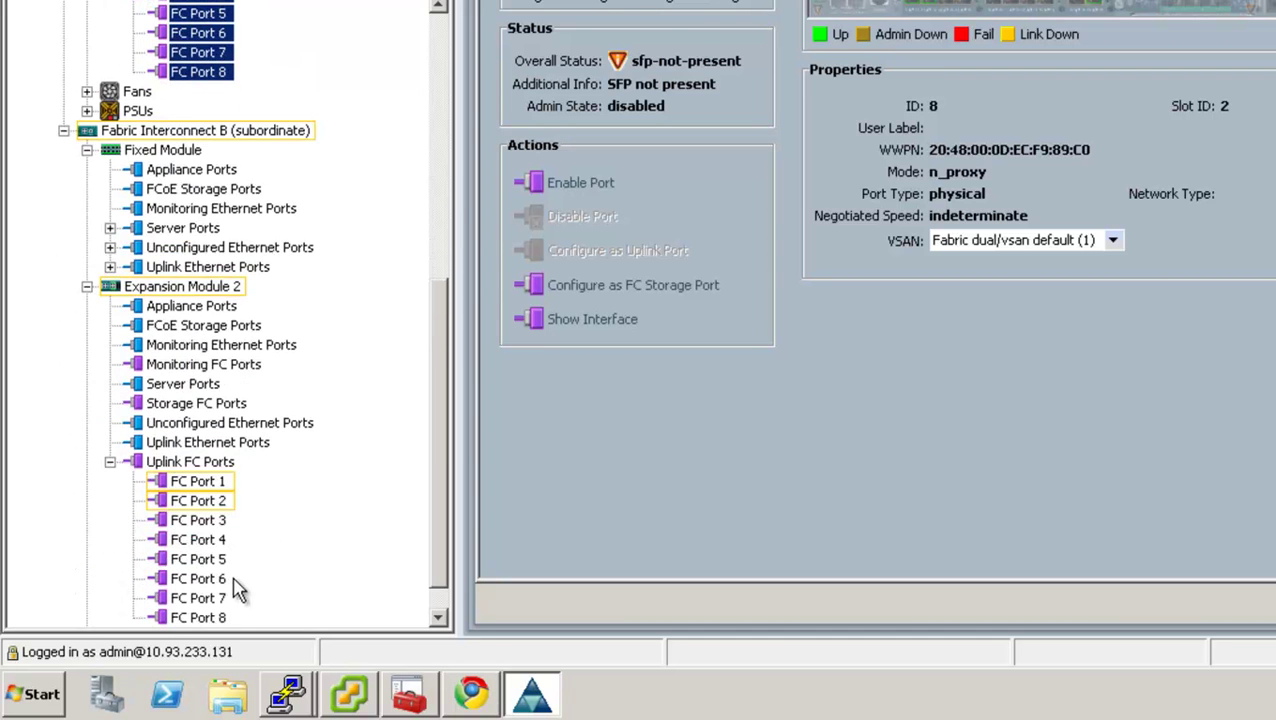
scroll(237, 588, down, 1)
click(200, 461)
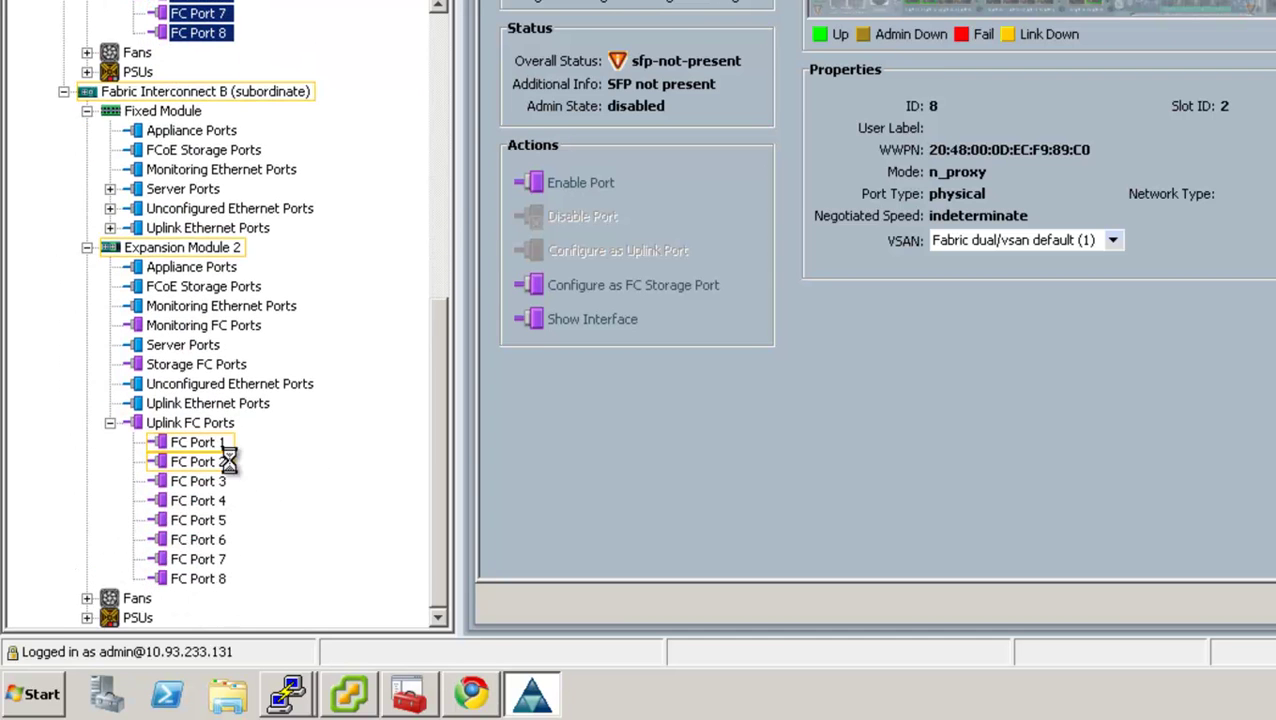
shift+click(216, 578)
right_click(216, 578)
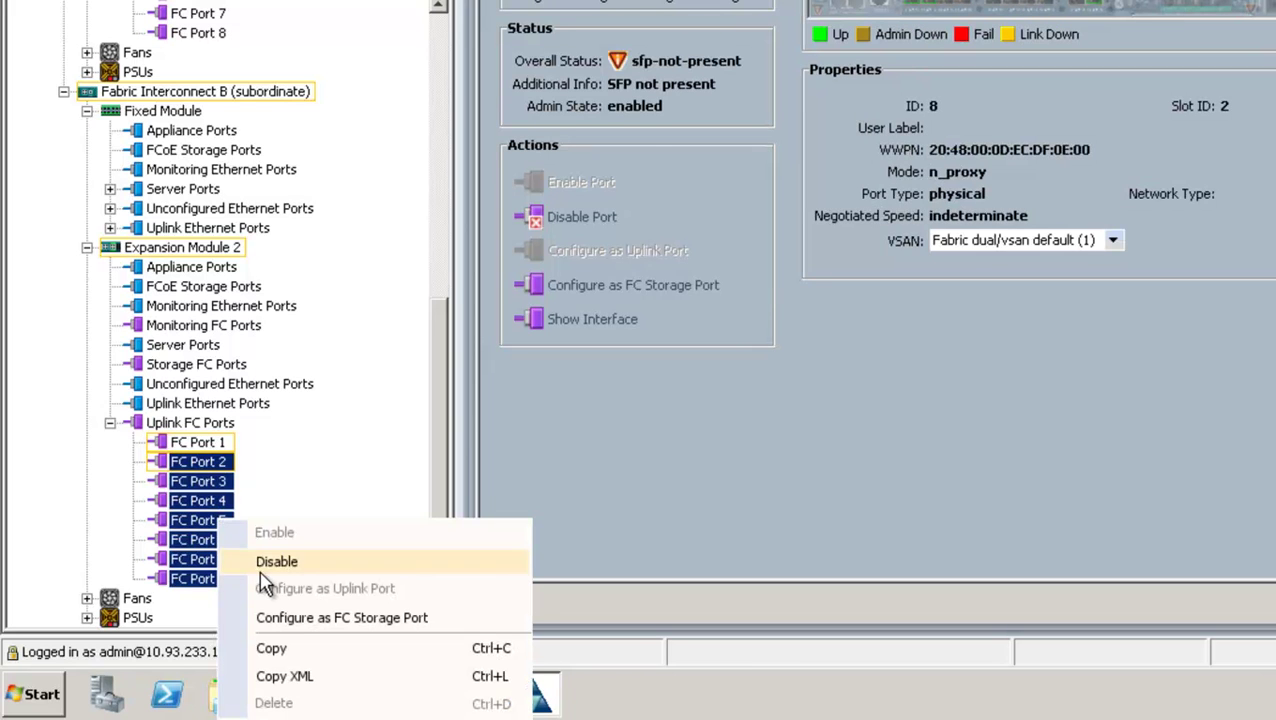
click(276, 562)
click(779, 262)
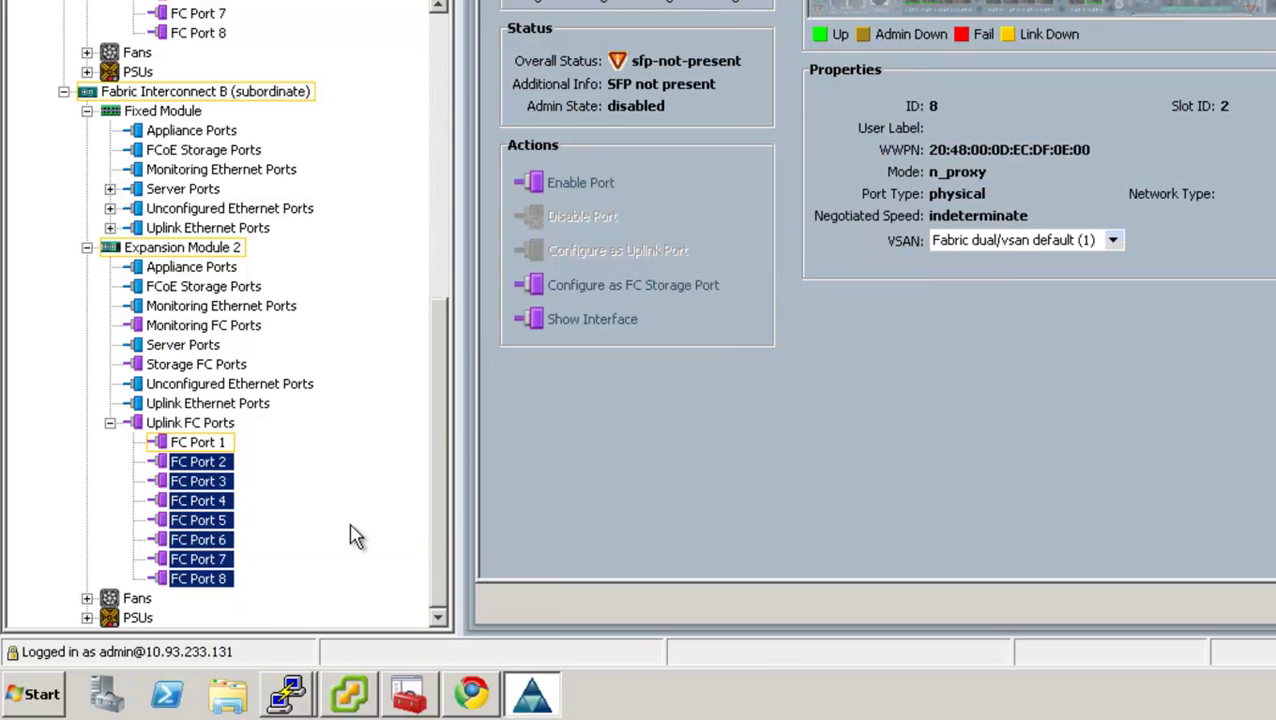
Under SAN Cloud VSANs, create VSAN10 with VSAN ID 10 and FCoE VLAN 10.
scroll(320, 505, up, 8)
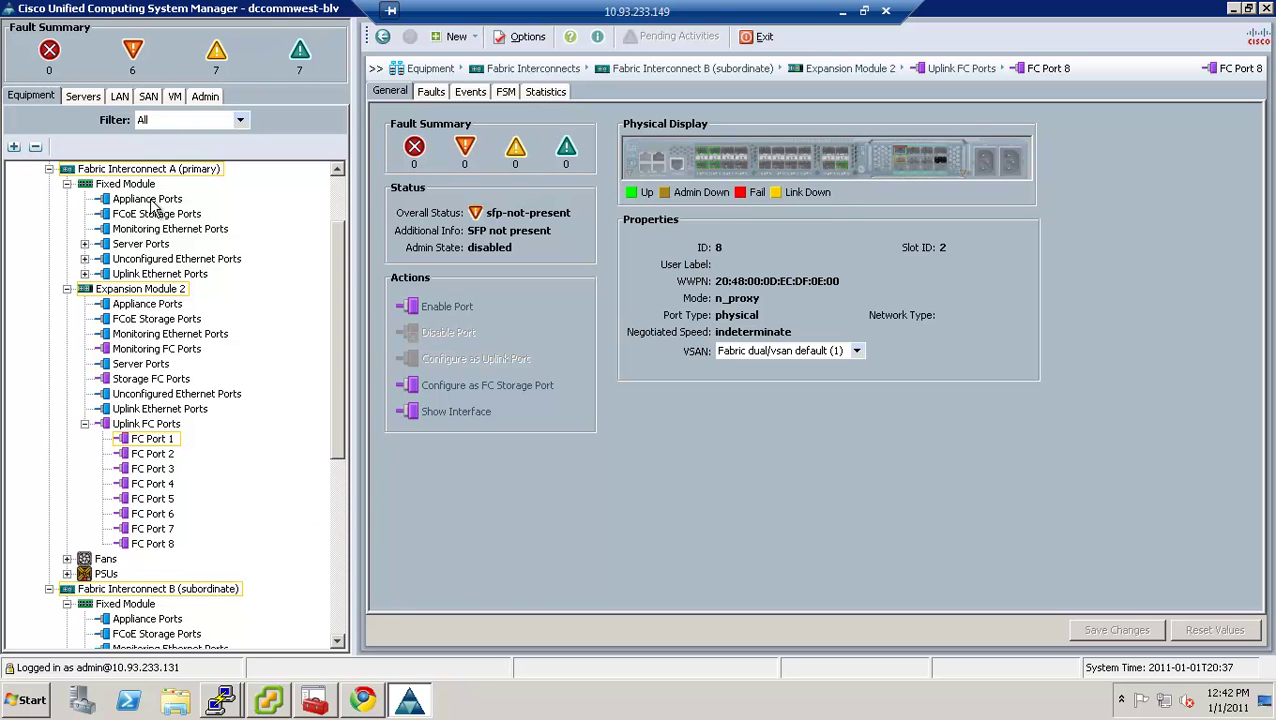
click(150, 97)
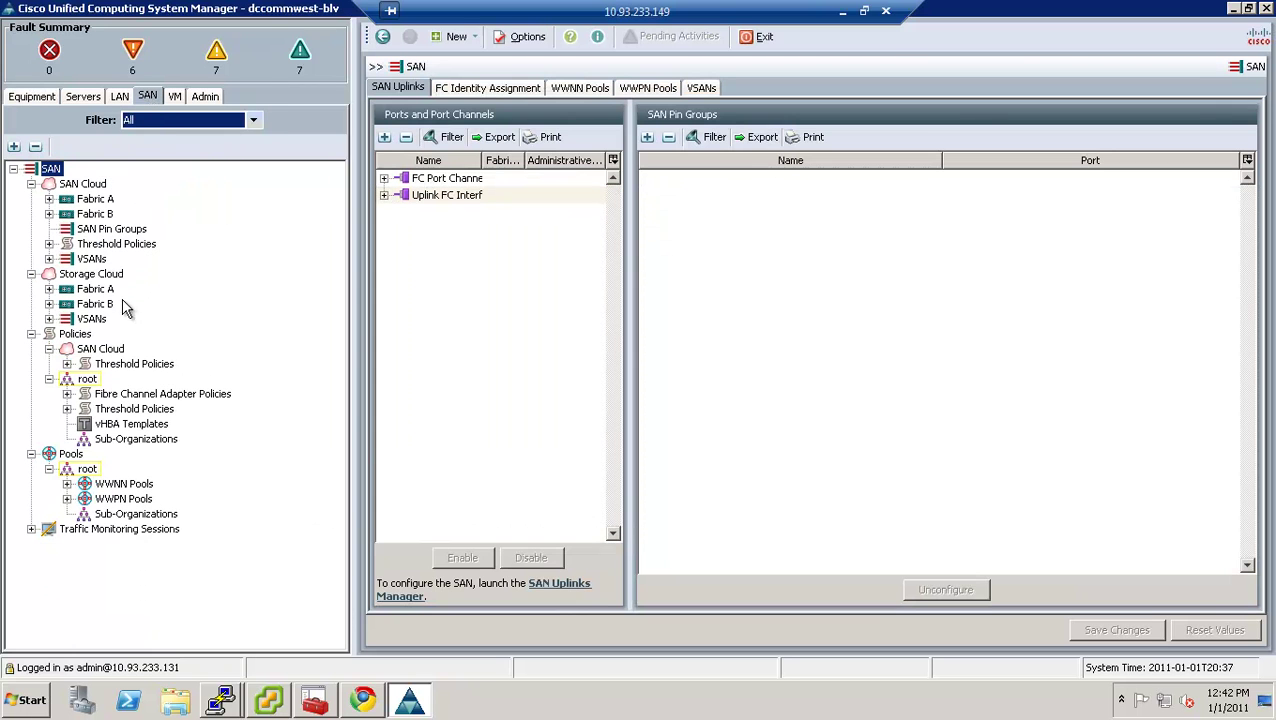
click(94, 261)
right_click(97, 264)
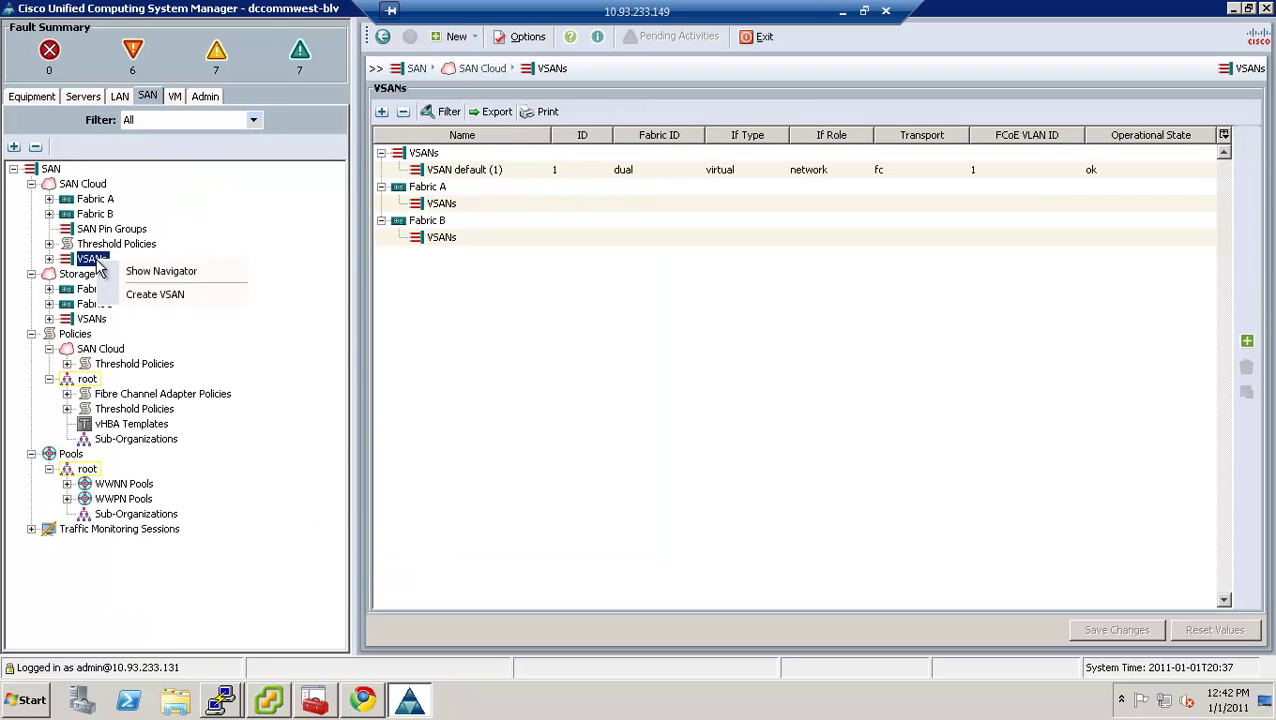
click(136, 299)
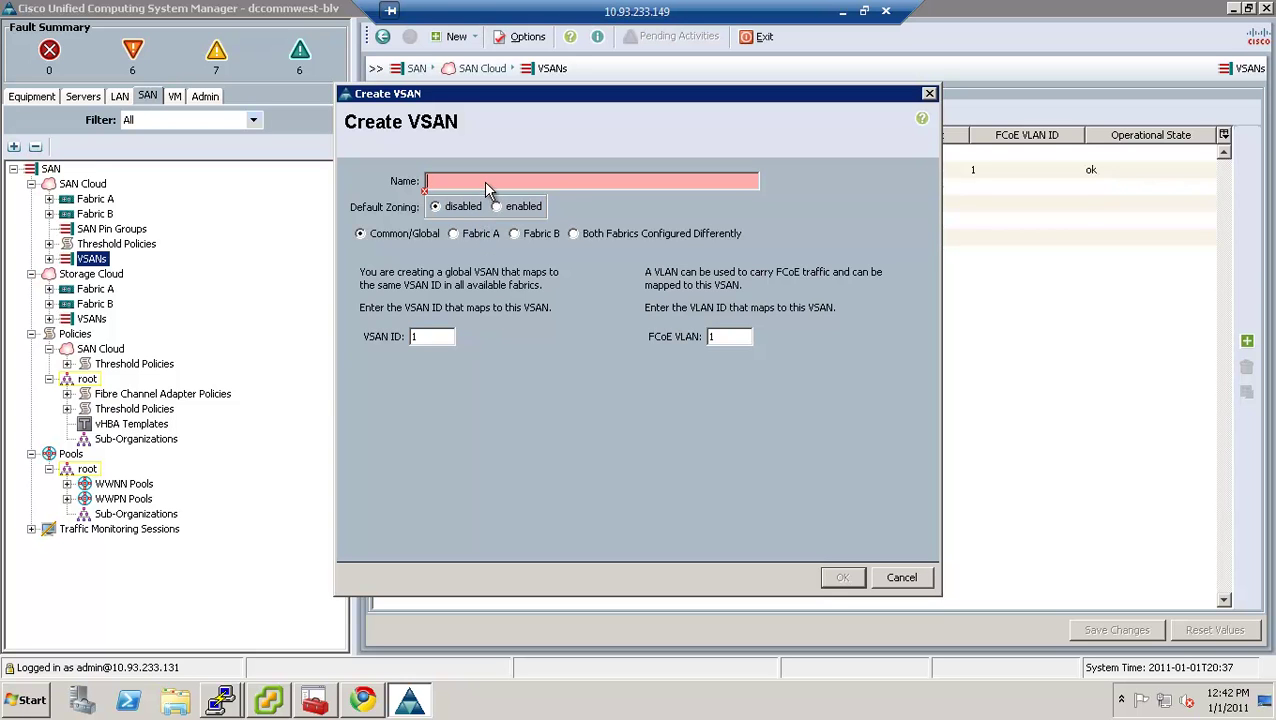
text(VSAN)
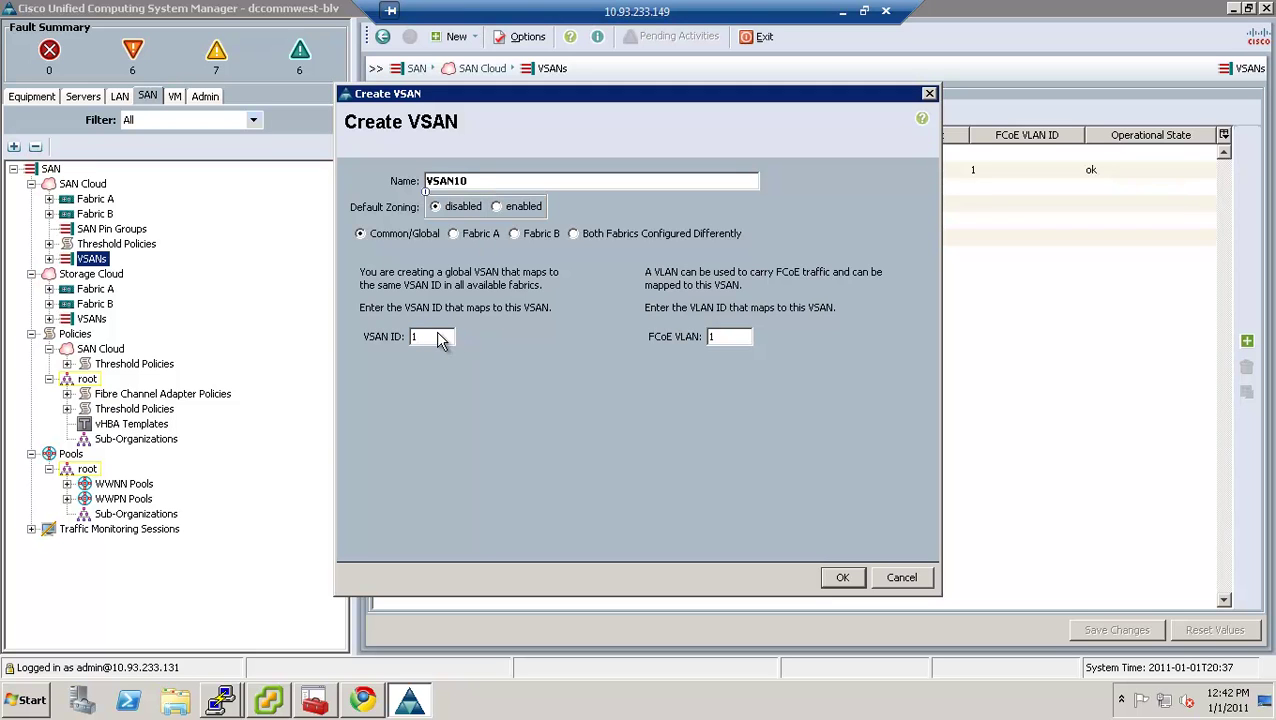
text(10)
double_click(739, 340)
text(10)
Create VSAN10 and assign FC Port 1 on Fabric Interconnect A to VSAN10.
click(841, 579)
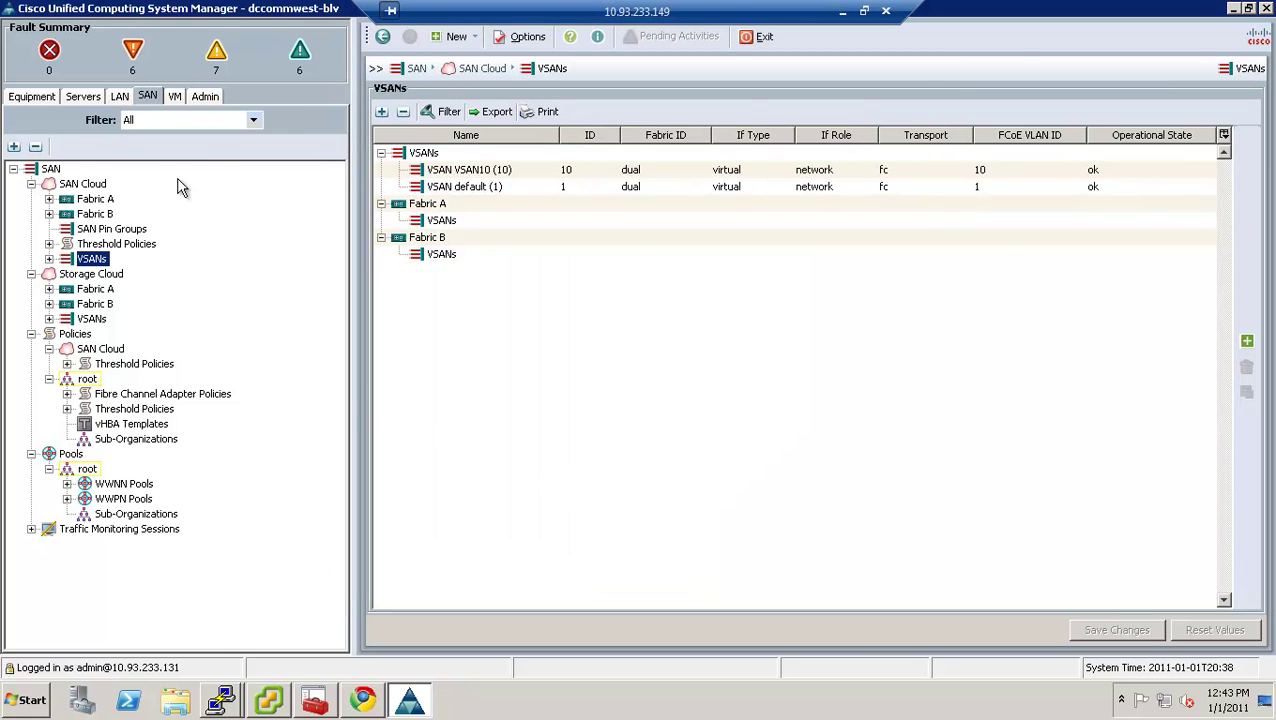
click(30, 95)
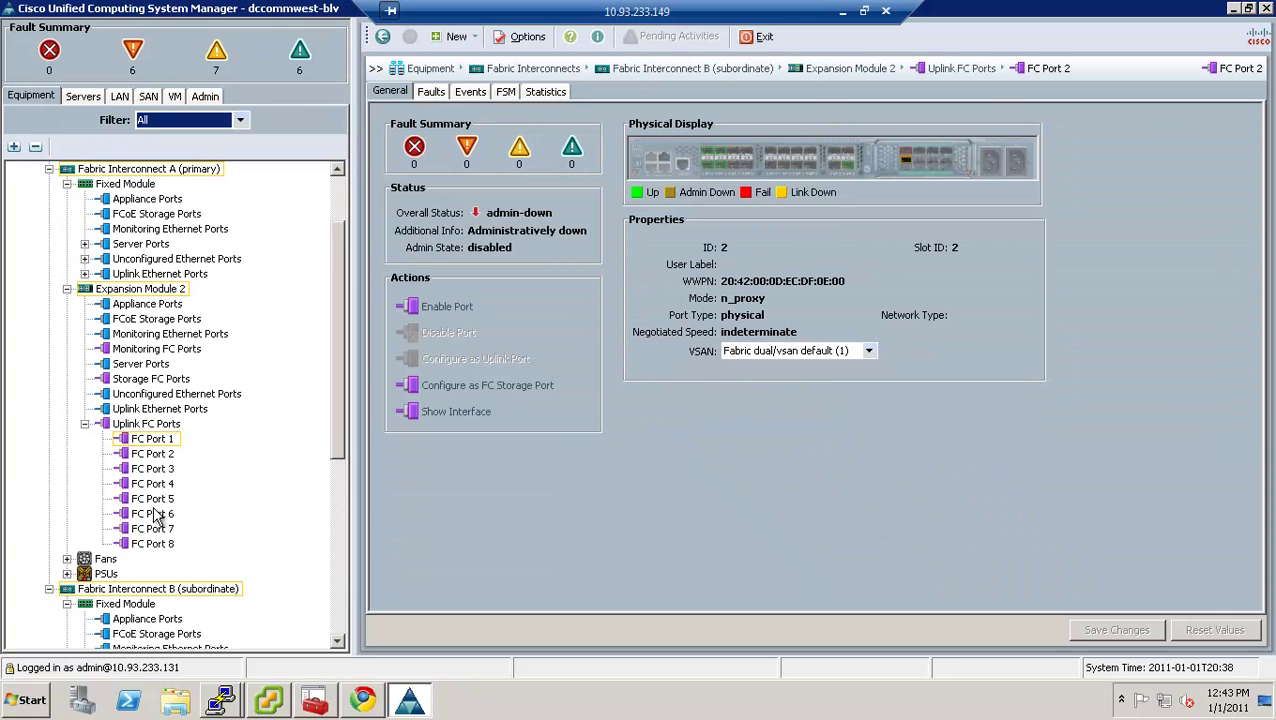
click(155, 439)
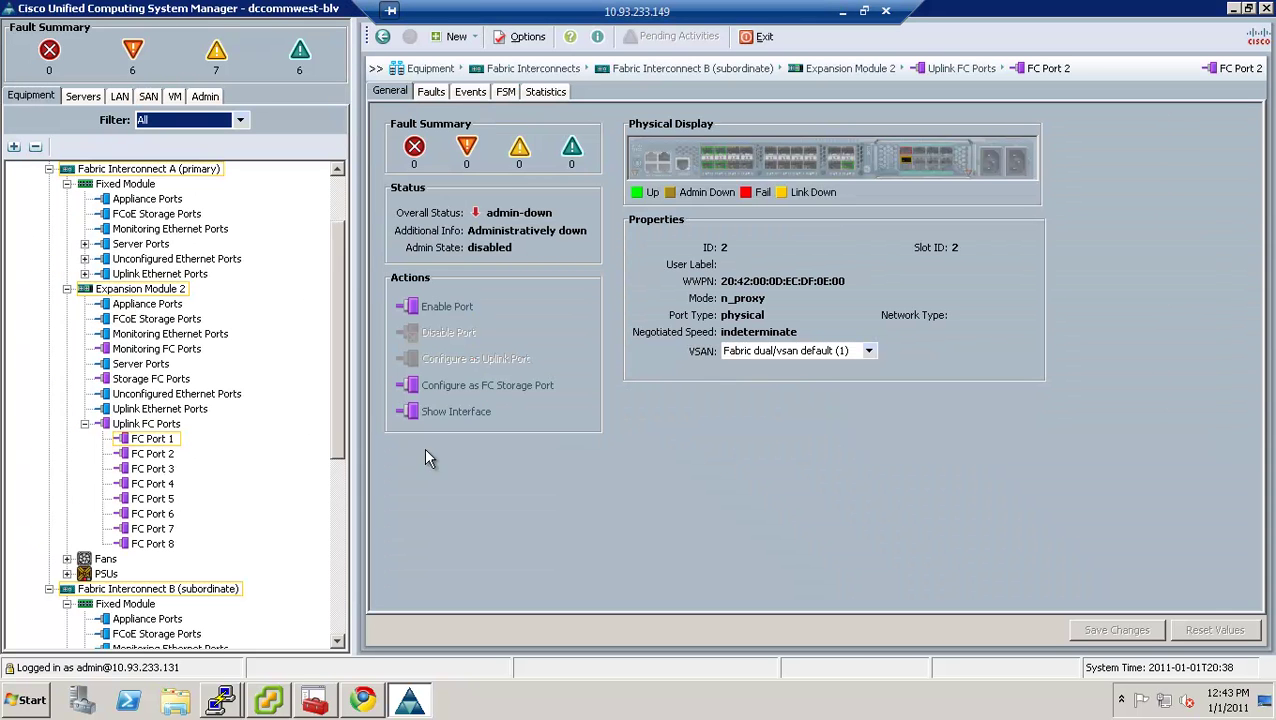
click(785, 351)
click(800, 372)
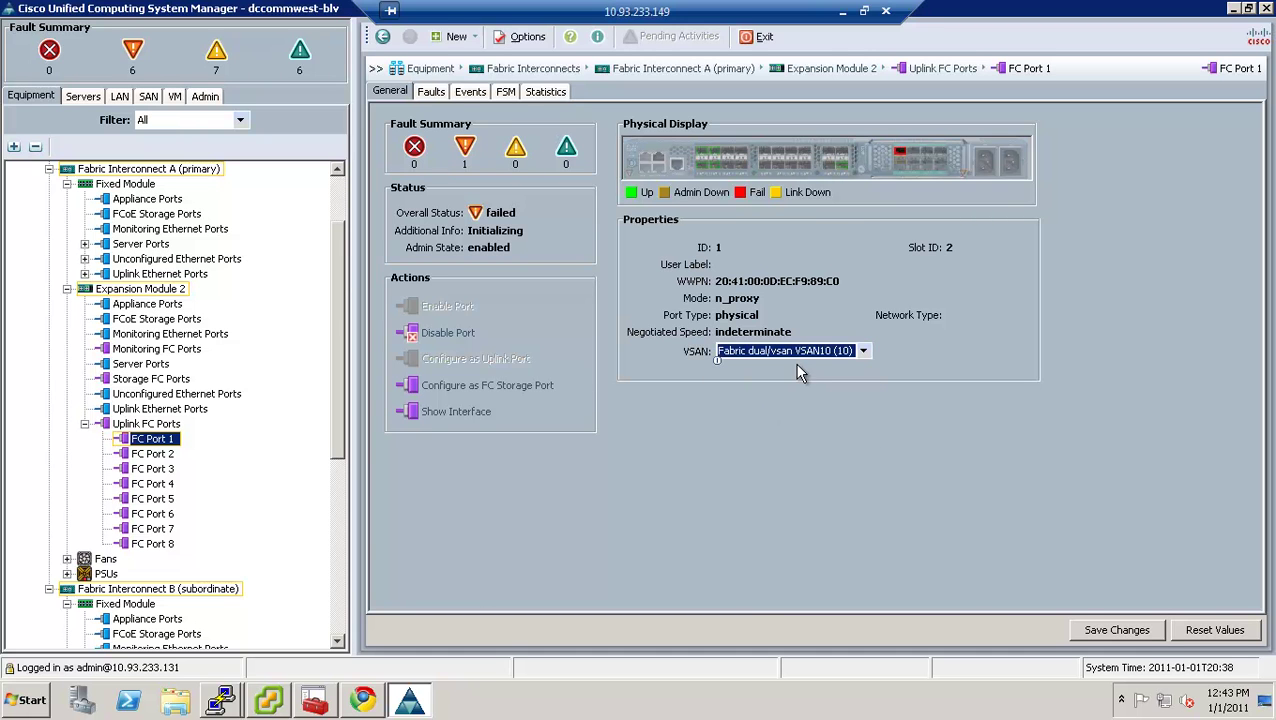
click(1092, 630)
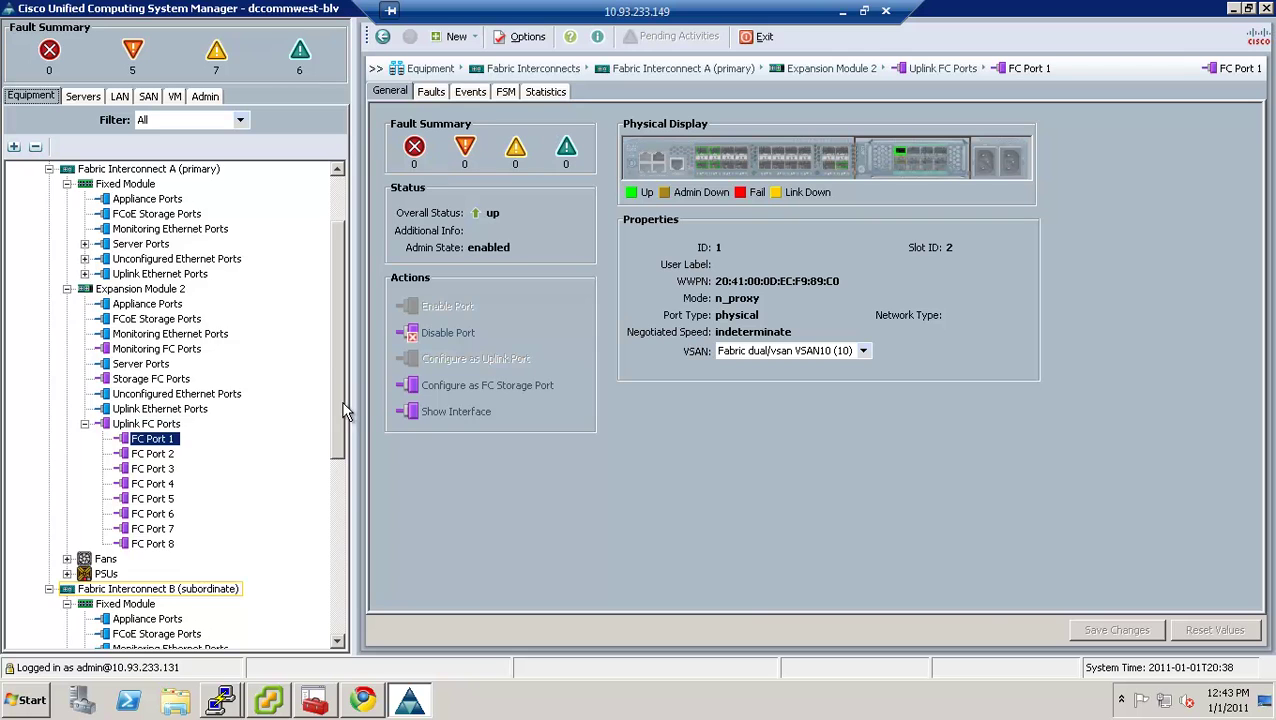
Assign FC Port 1 on Fabric Interconnect B to VSAN10 and save the change.
drag(343, 402, 328, 547)
click(165, 563)
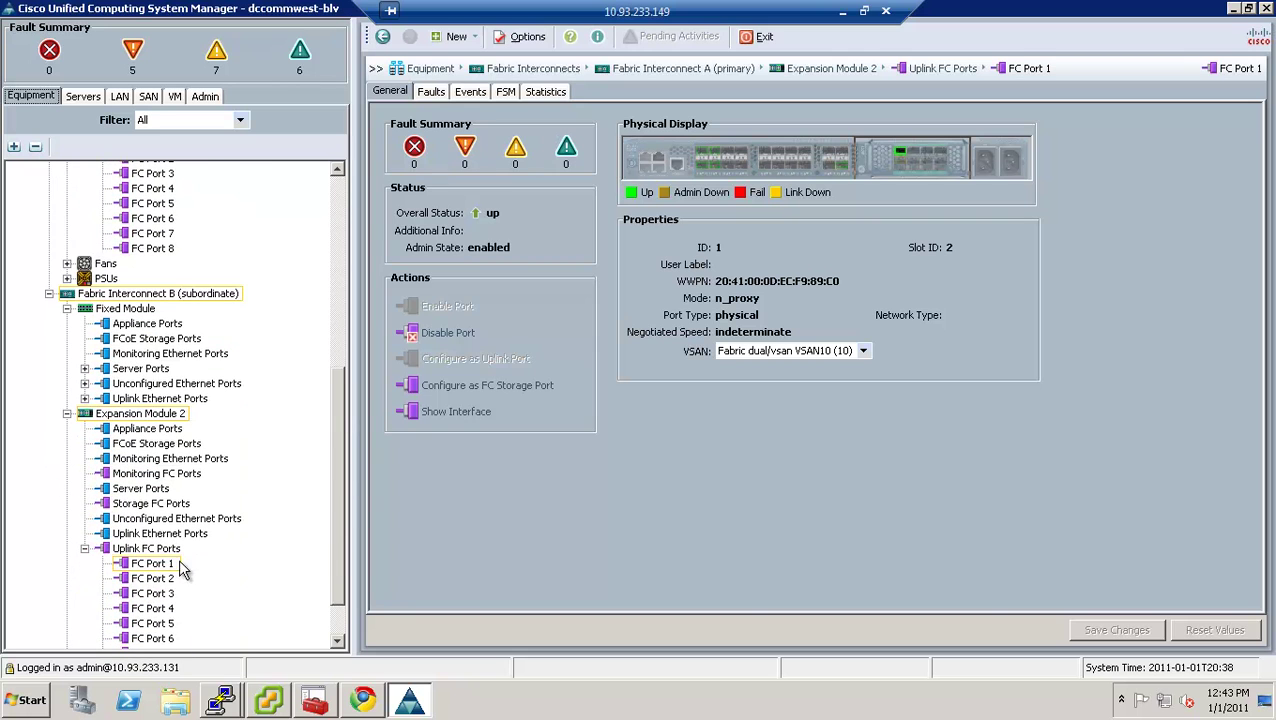
click(778, 351)
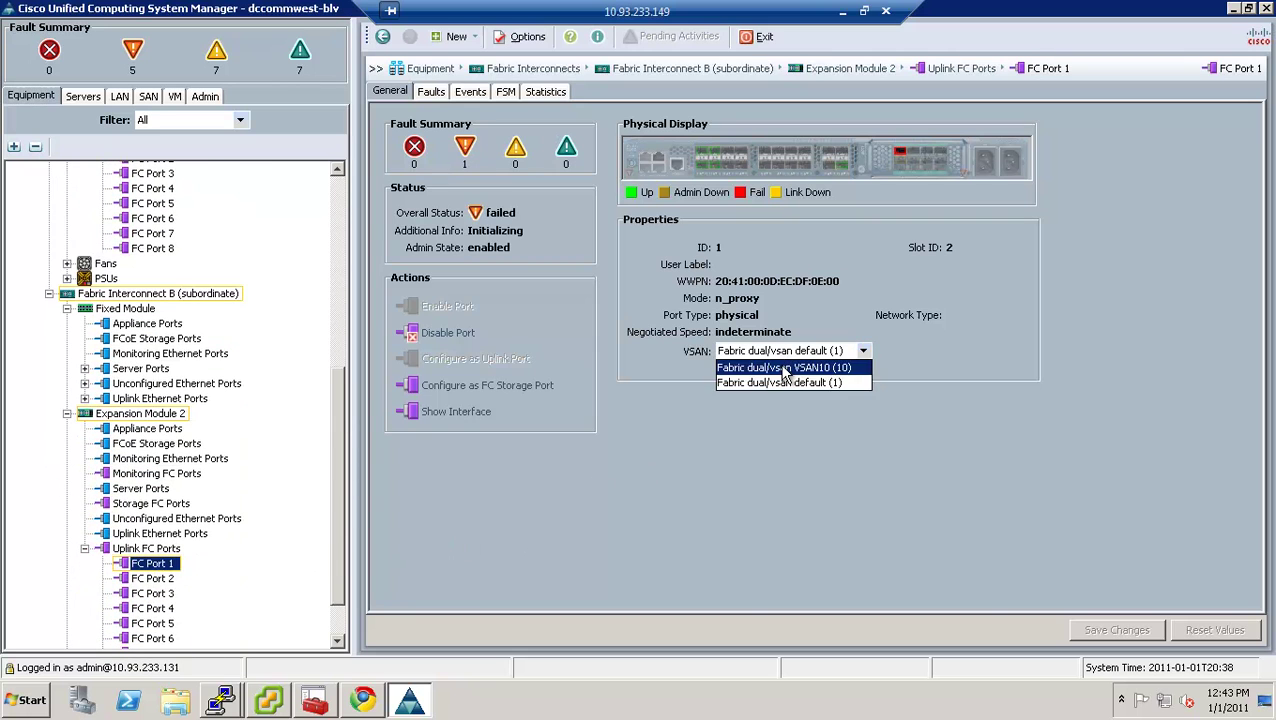
click(783, 367)
click(1095, 630)
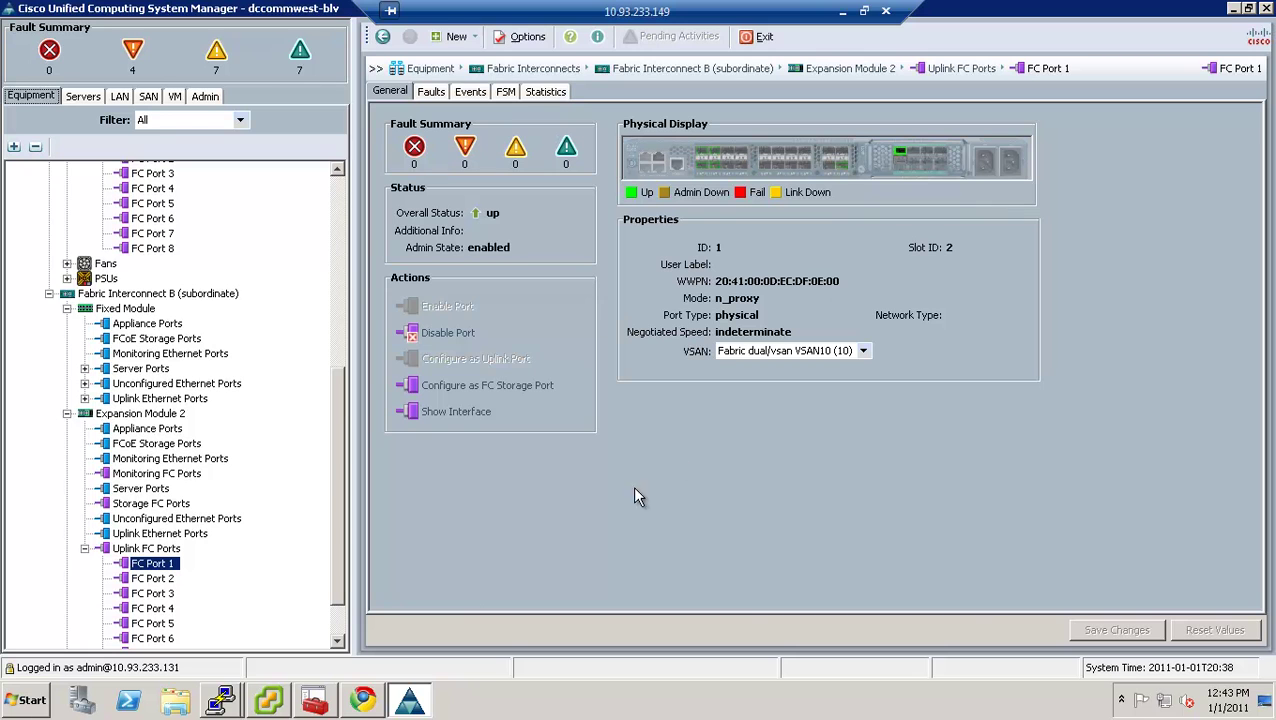
click(85, 549)
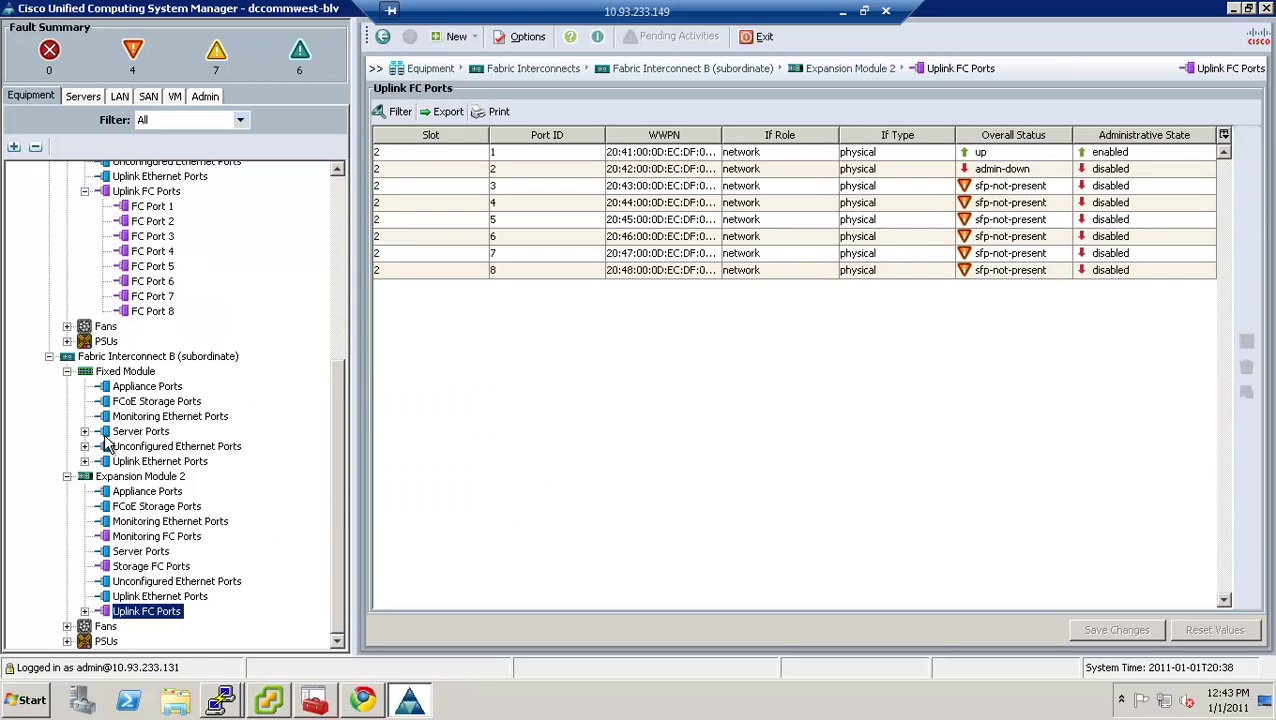
Collapse the Fixed Module and Expansion Module 2 branches on both fabric interconnects.
click(68, 478)
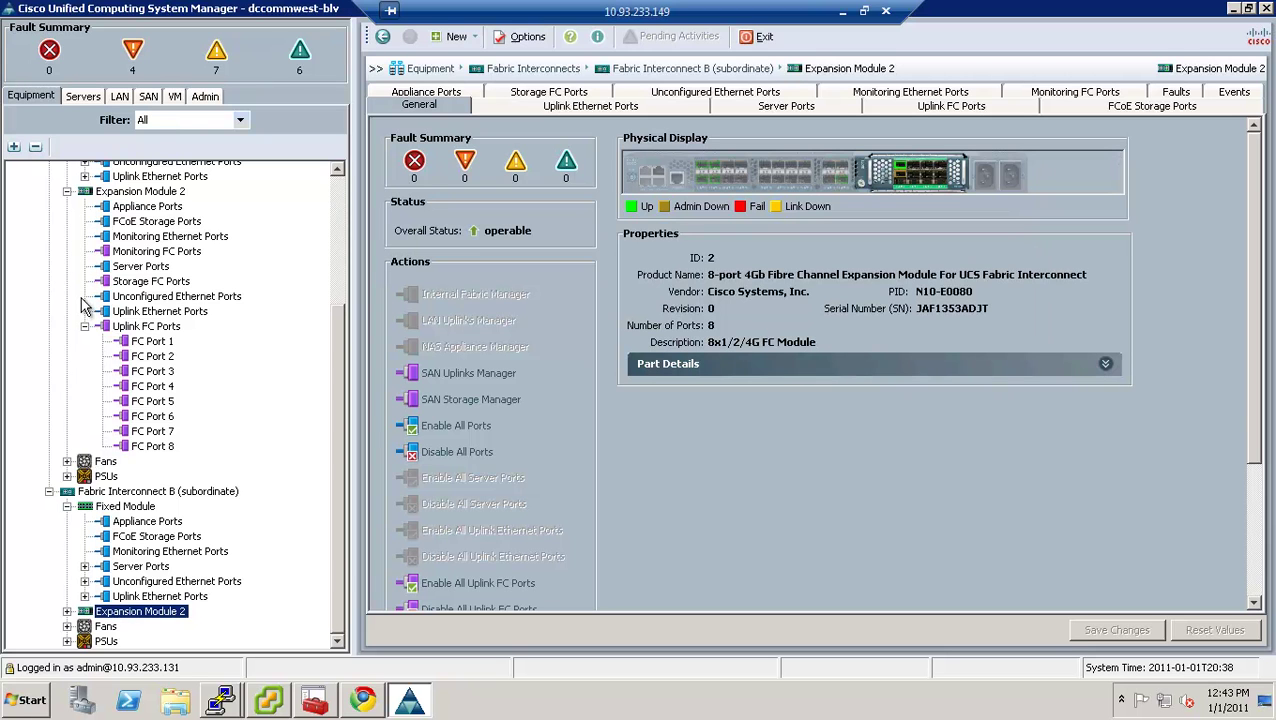
click(67, 191)
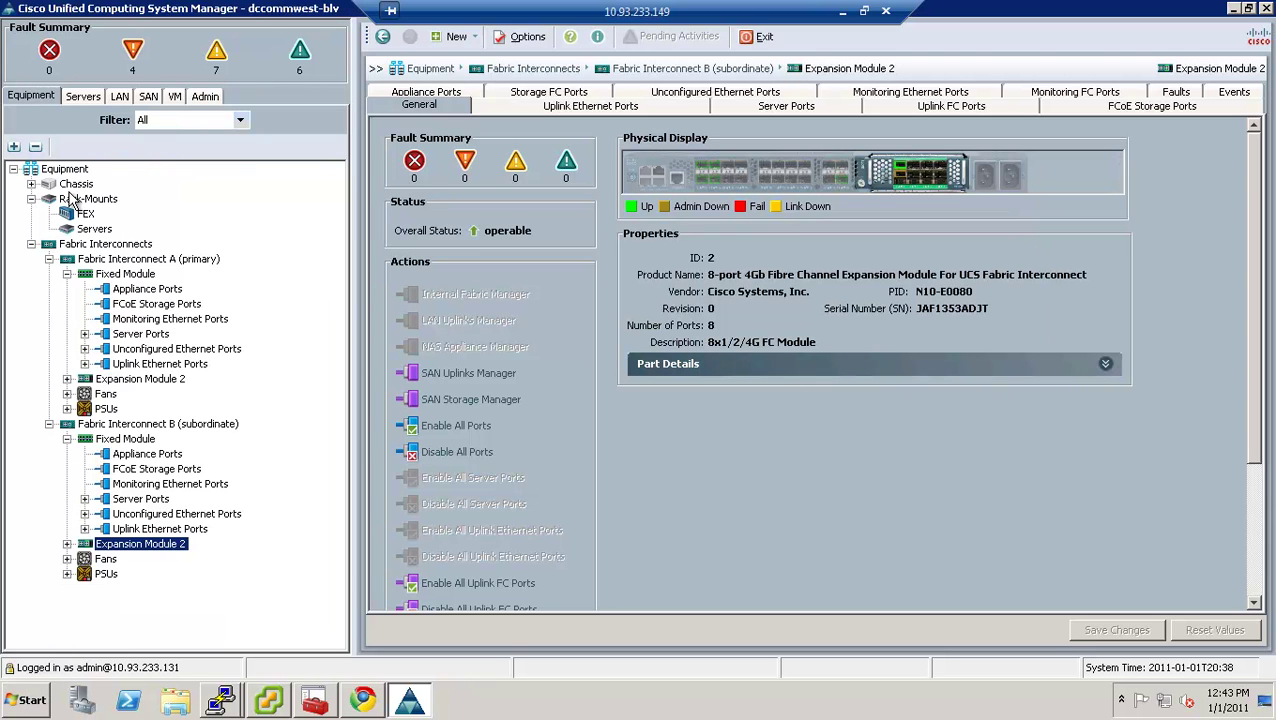
click(67, 439)
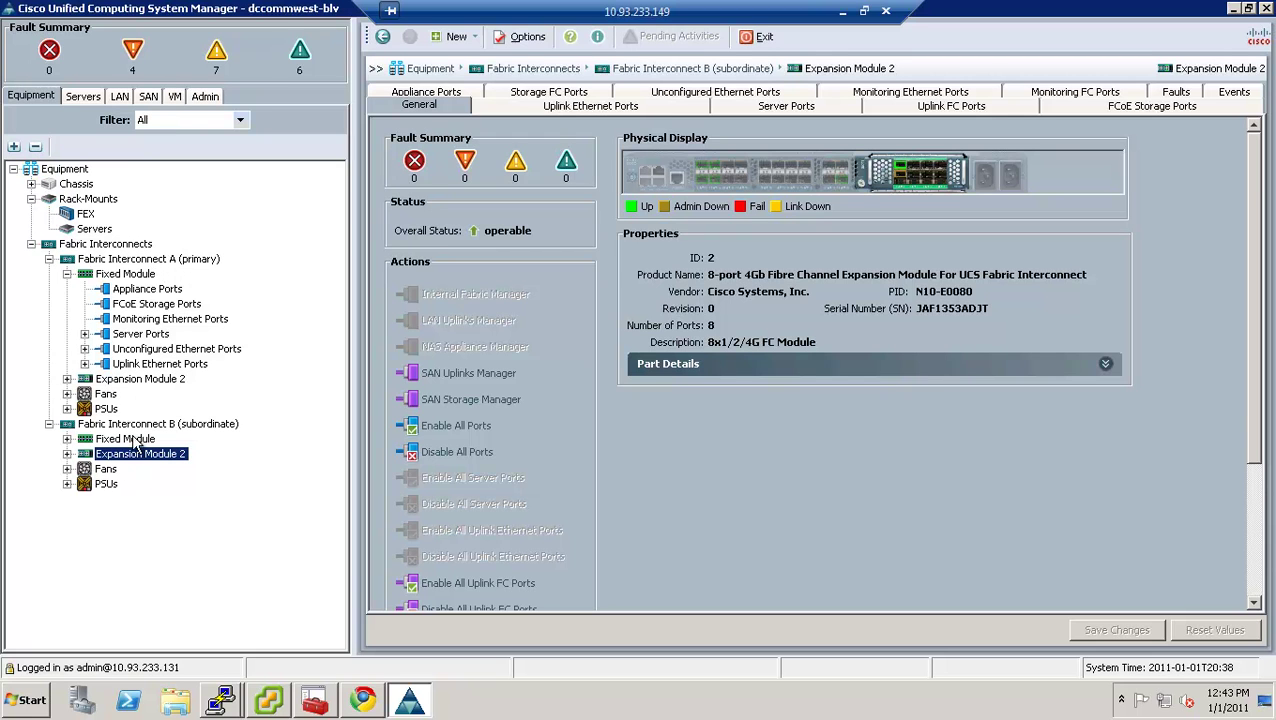
click(67, 274)
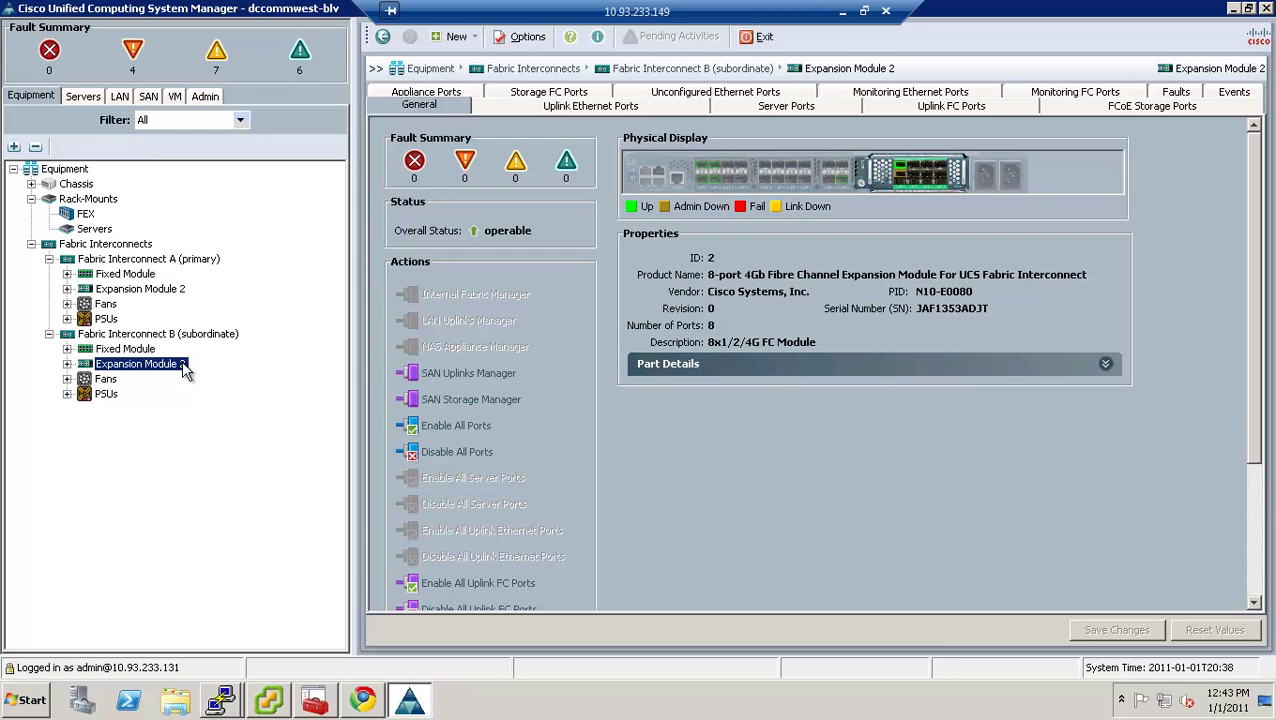
Expand Equipment > Chassis > Chassis 1 and review its discovered servers.
click(31, 184)
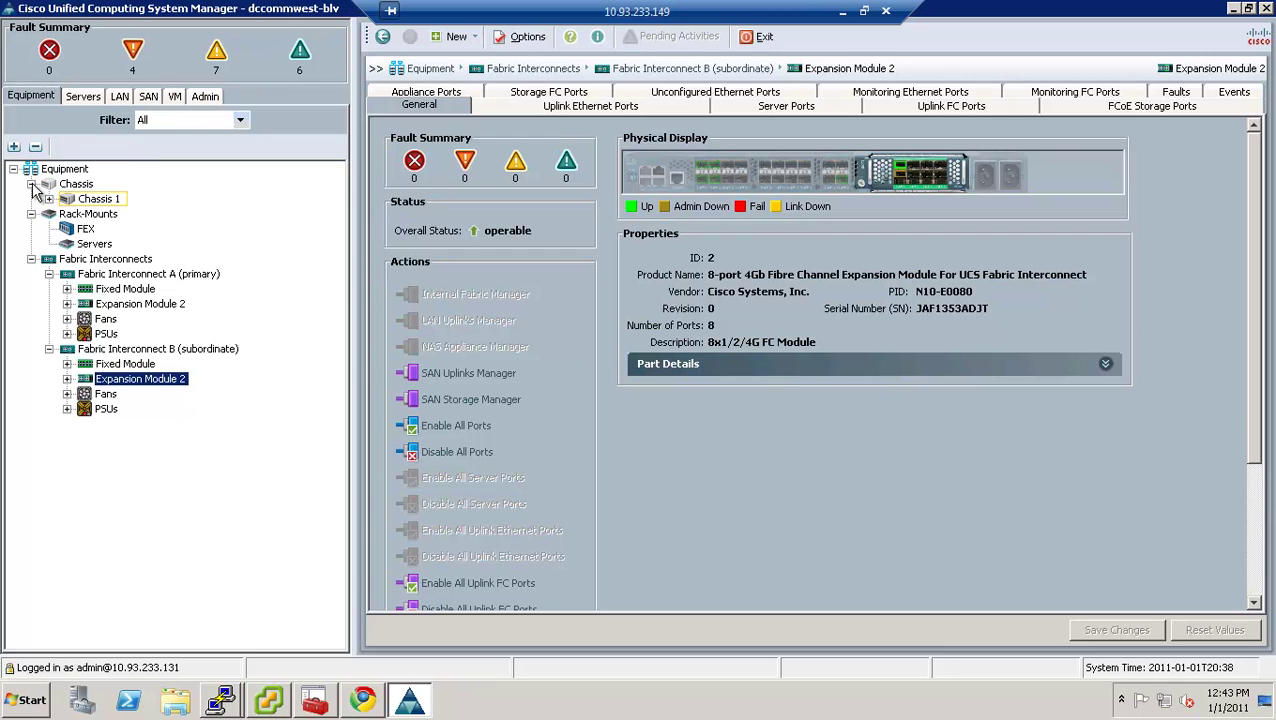
click(48, 199)
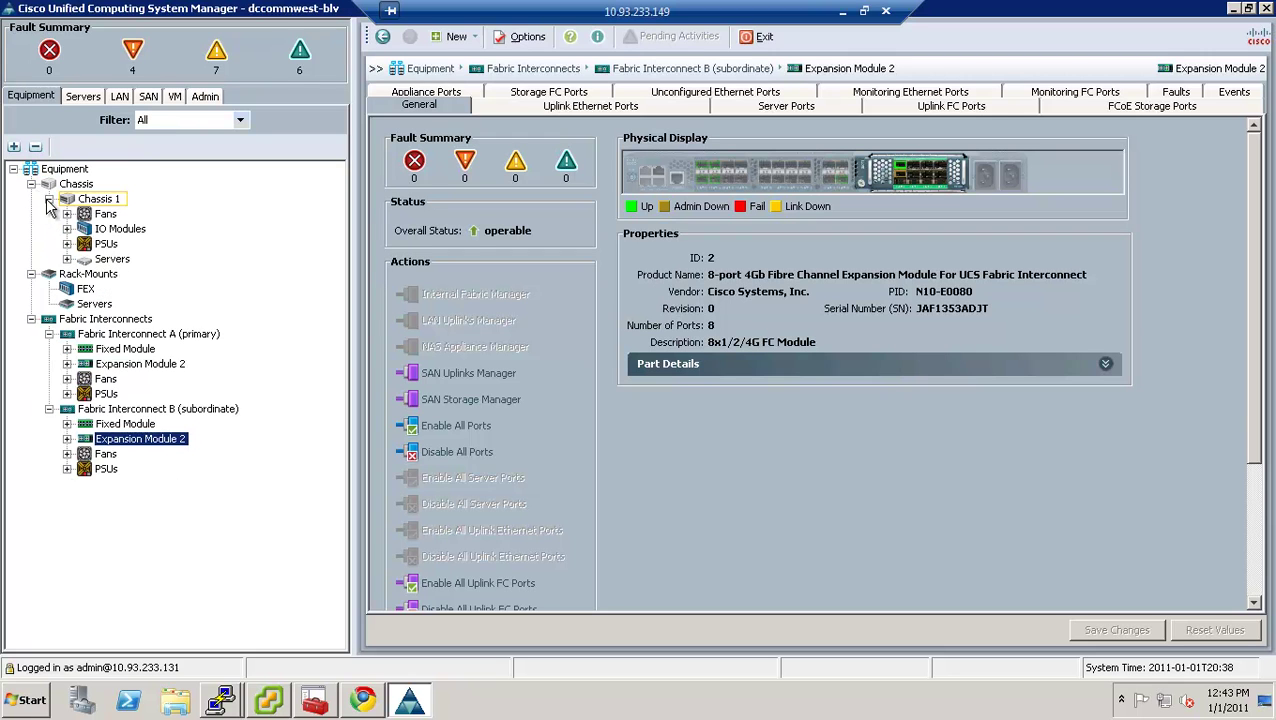
click(67, 259)
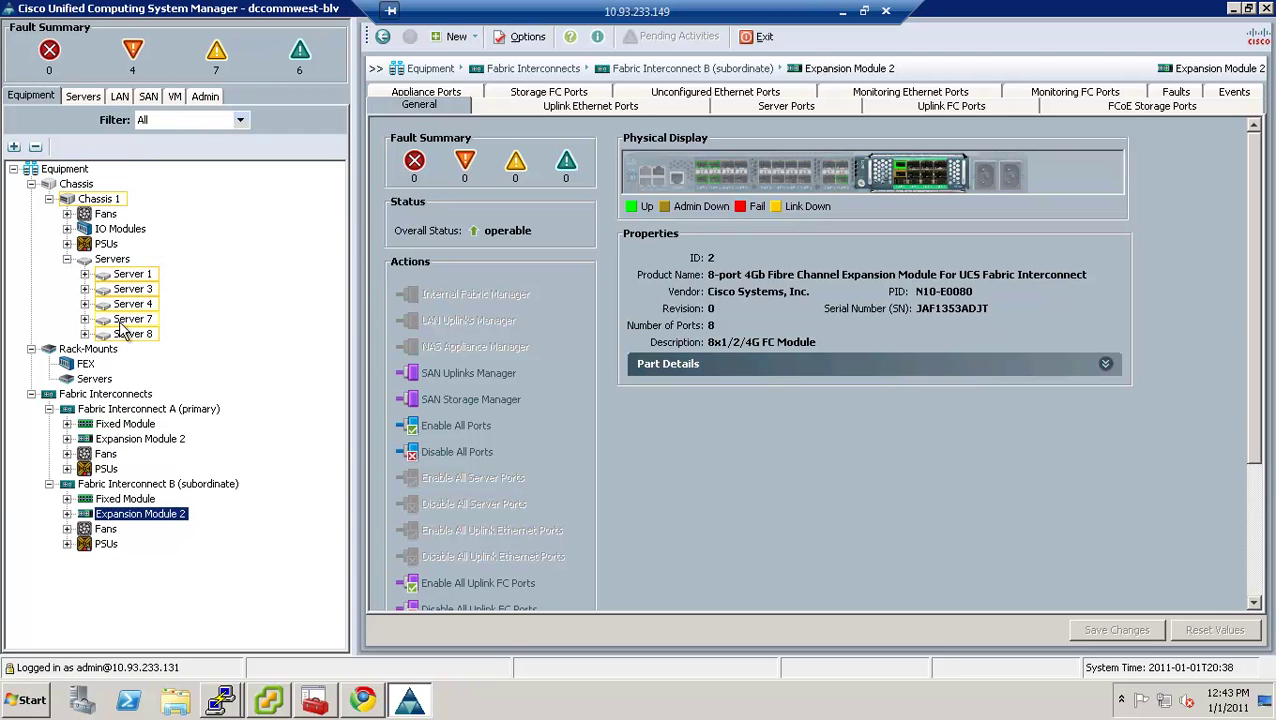
click(67, 259)
Review Chassis 1's power supplies, IO modules and fan modules in turn.
click(67, 244)
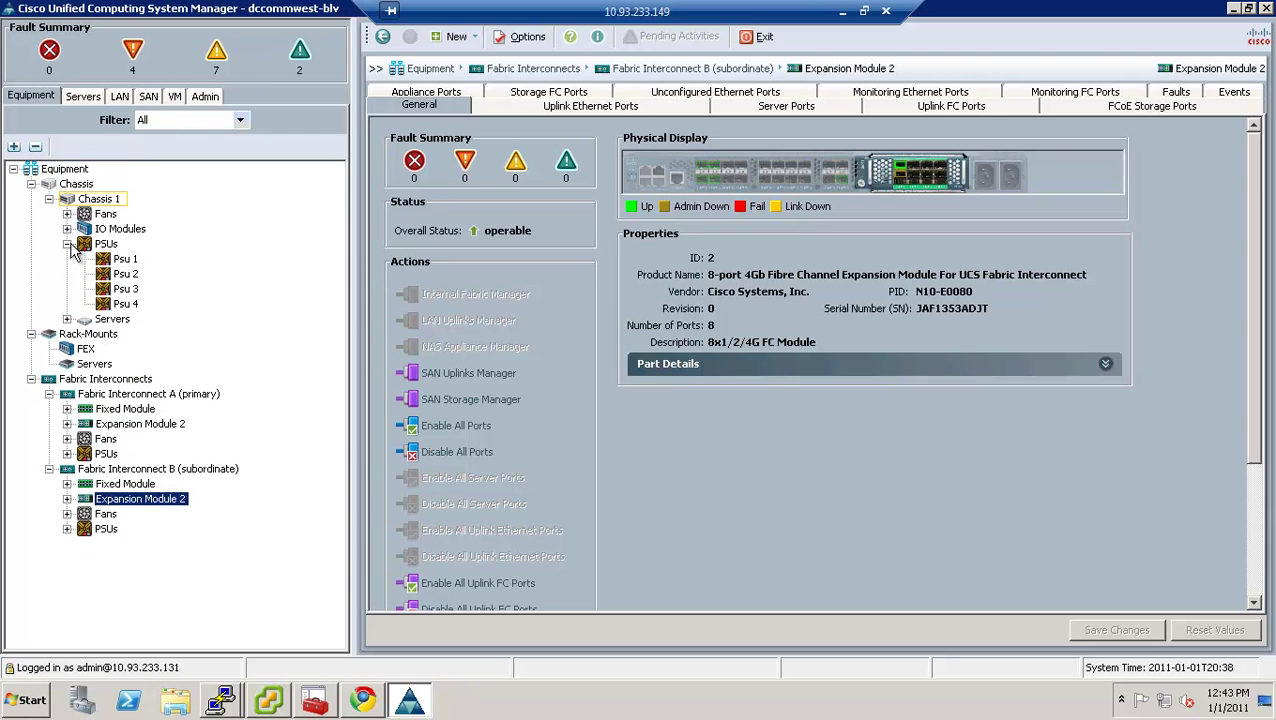
click(67, 244)
click(67, 229)
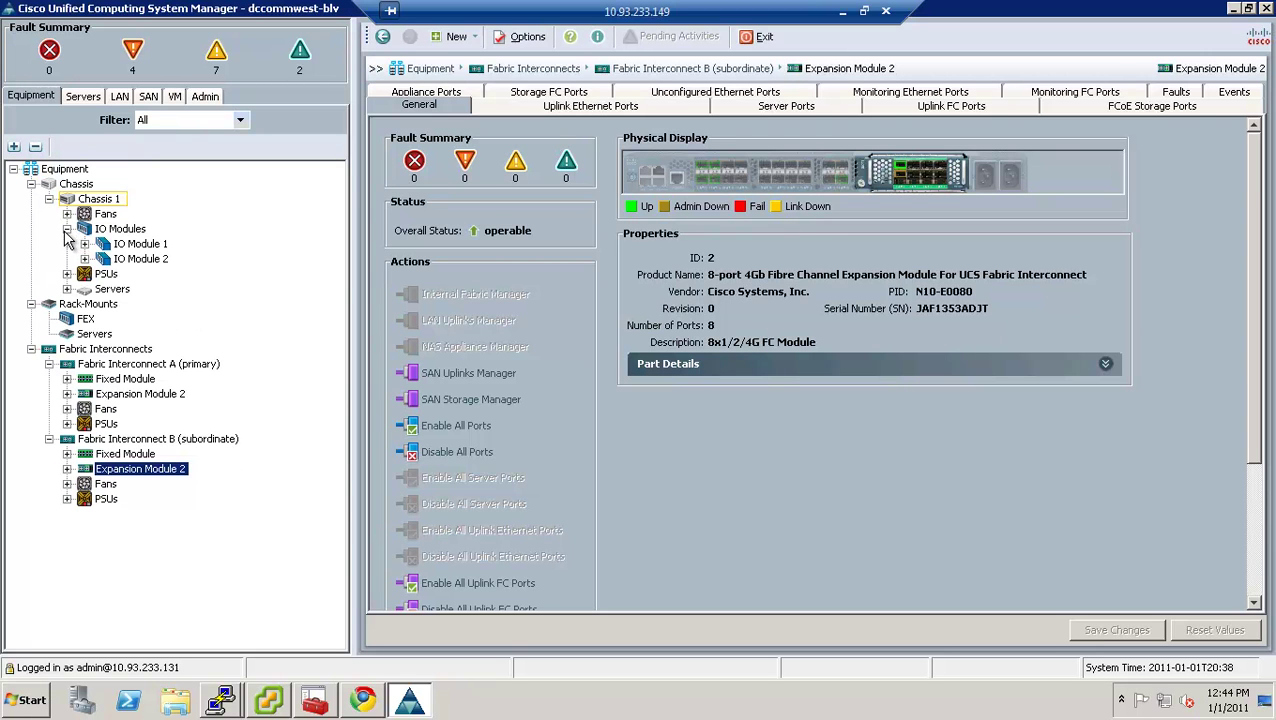
click(67, 229)
click(67, 214)
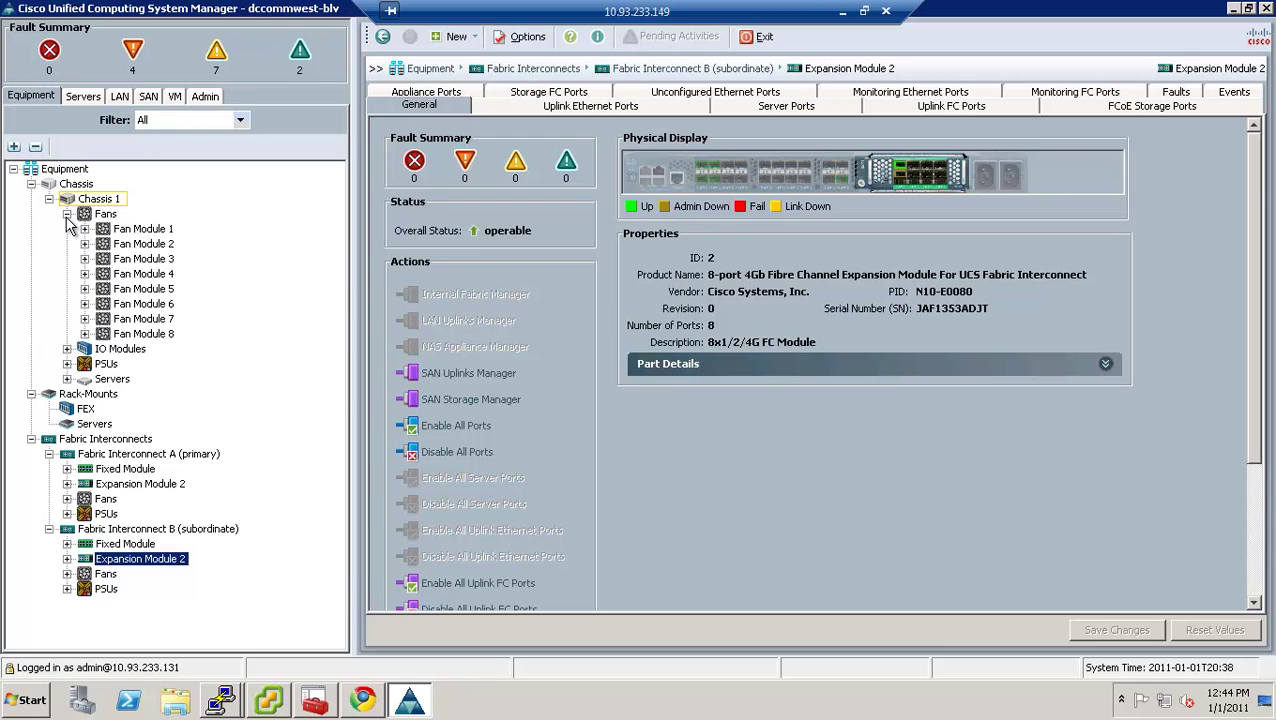
click(67, 214)
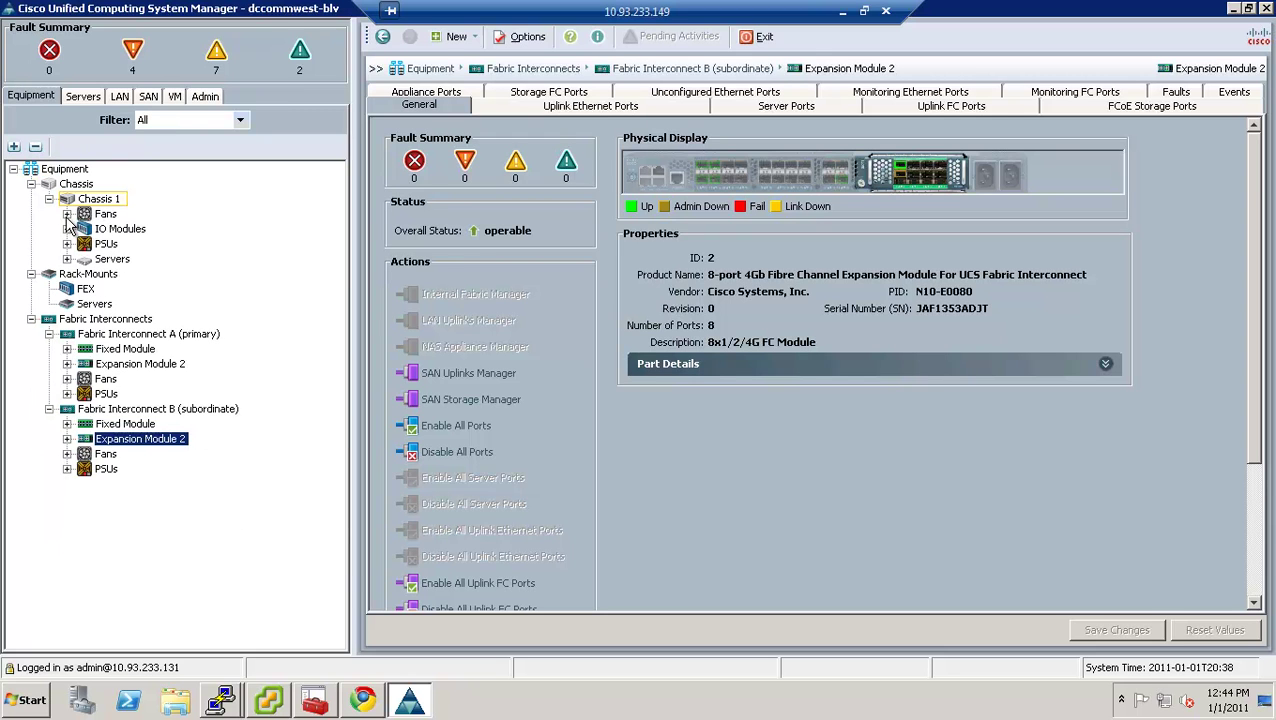